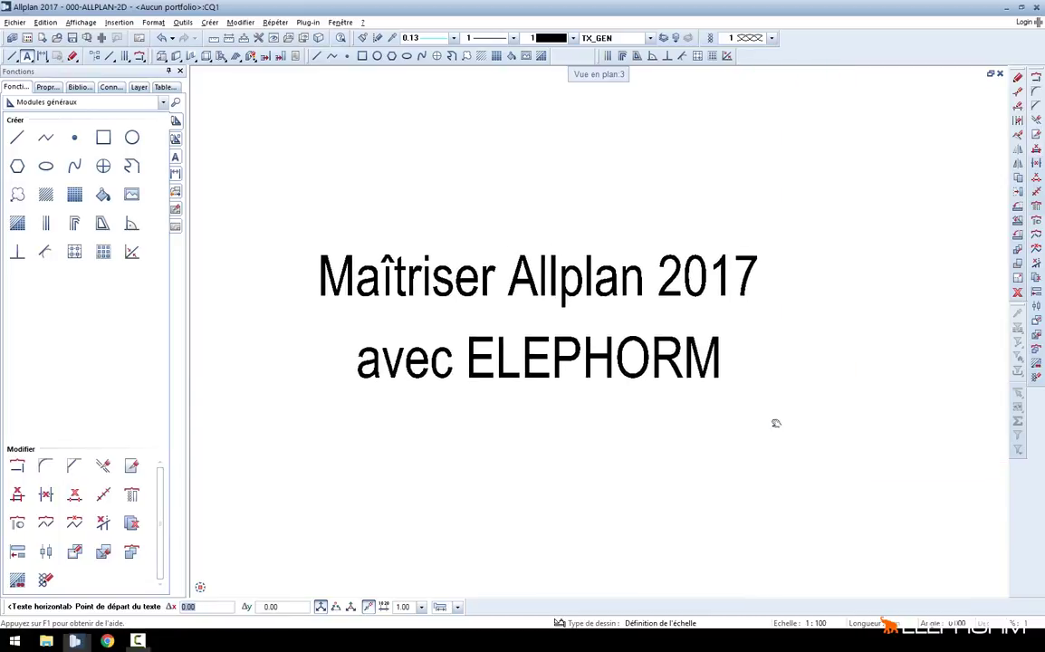
Select all elements and delete the course title text
key("ctrl+a")
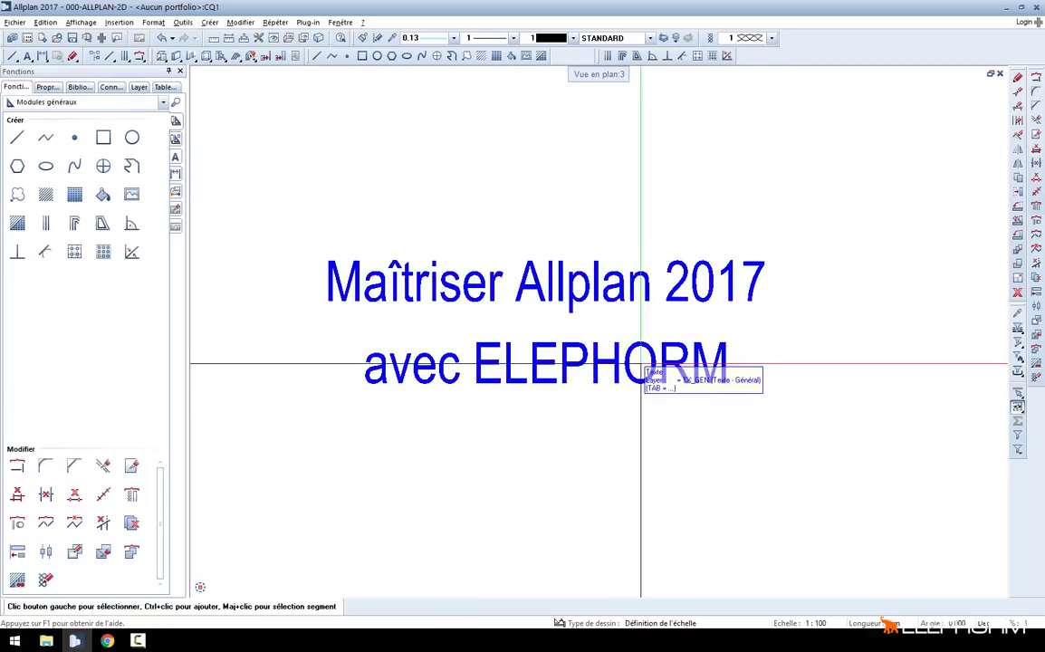
key("Delete")
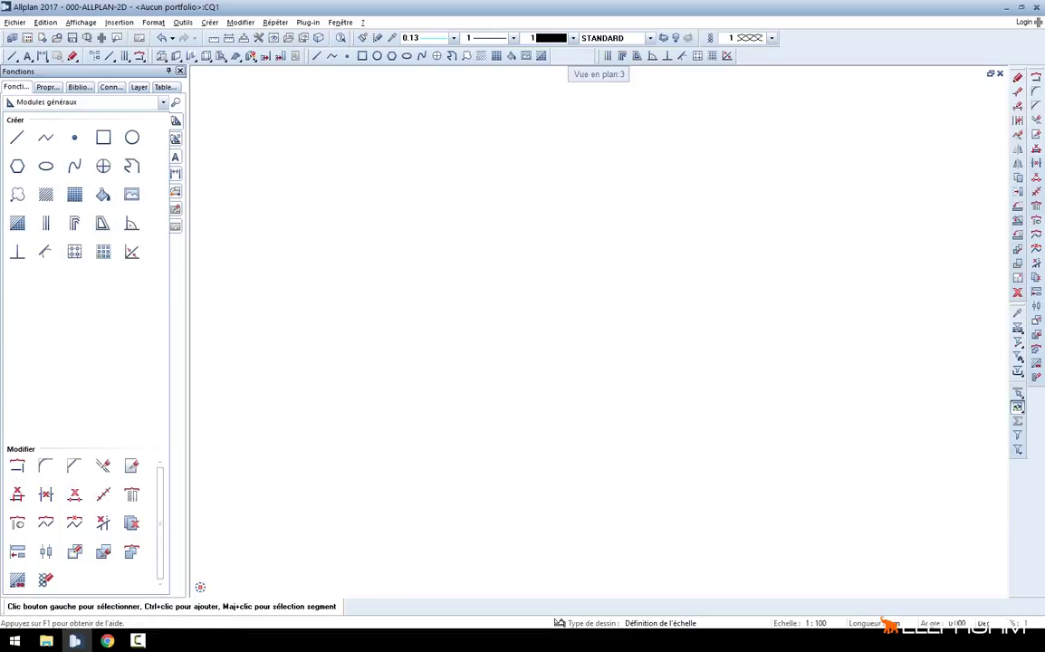
Start a polyline and place the top side, 45° chamfer, right side, step, lower diagonal and bottom side
left_click(46, 139)
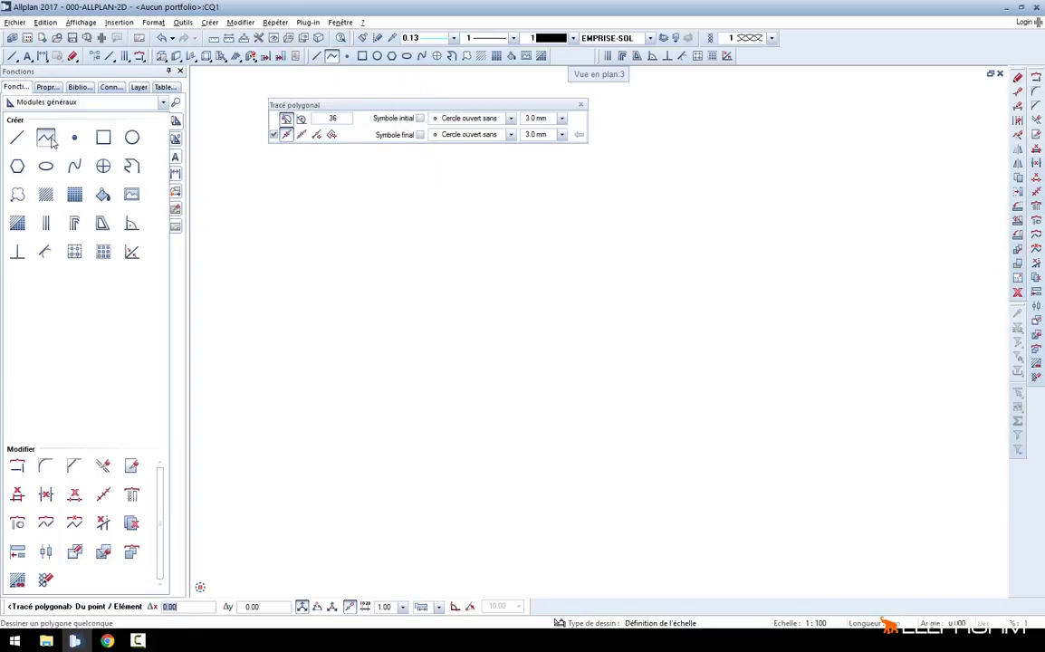
left_click(549, 245)
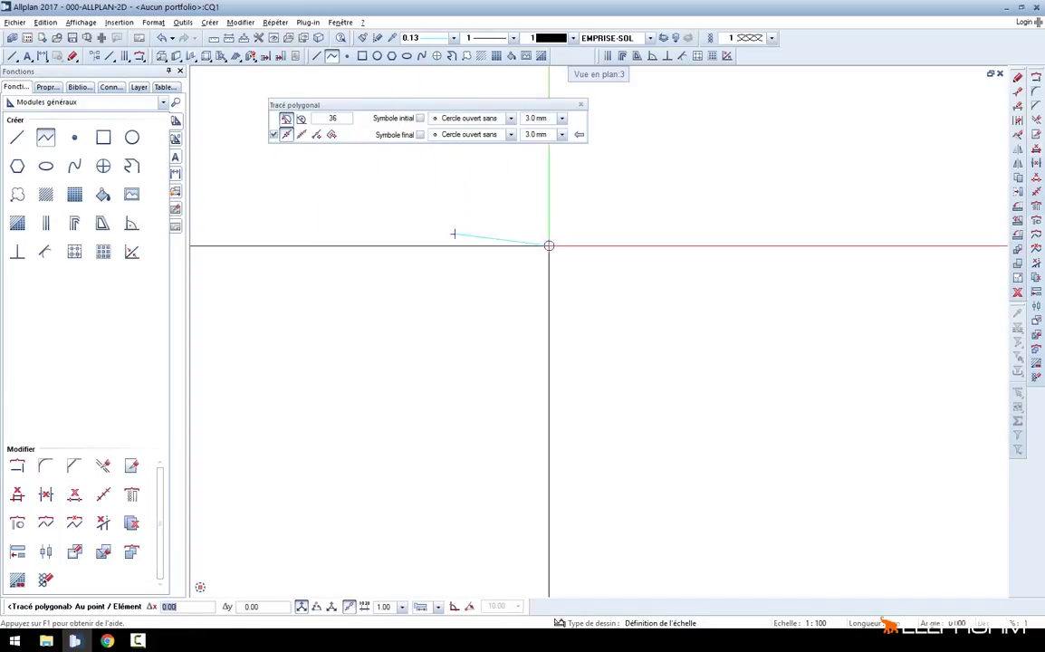
left_click(572, 234)
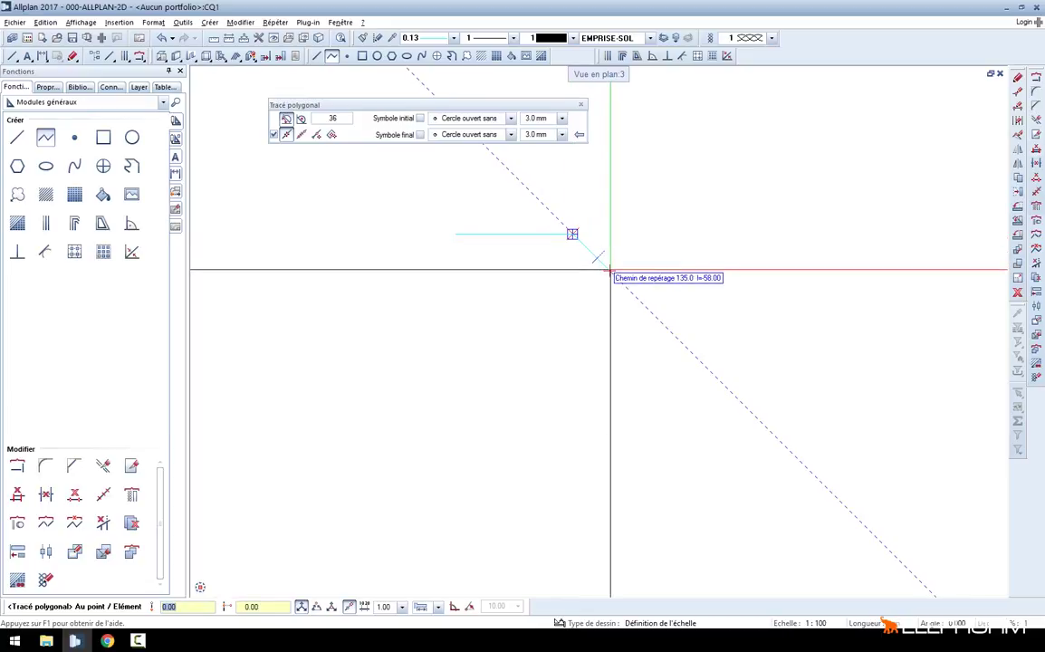
left_click(609, 271)
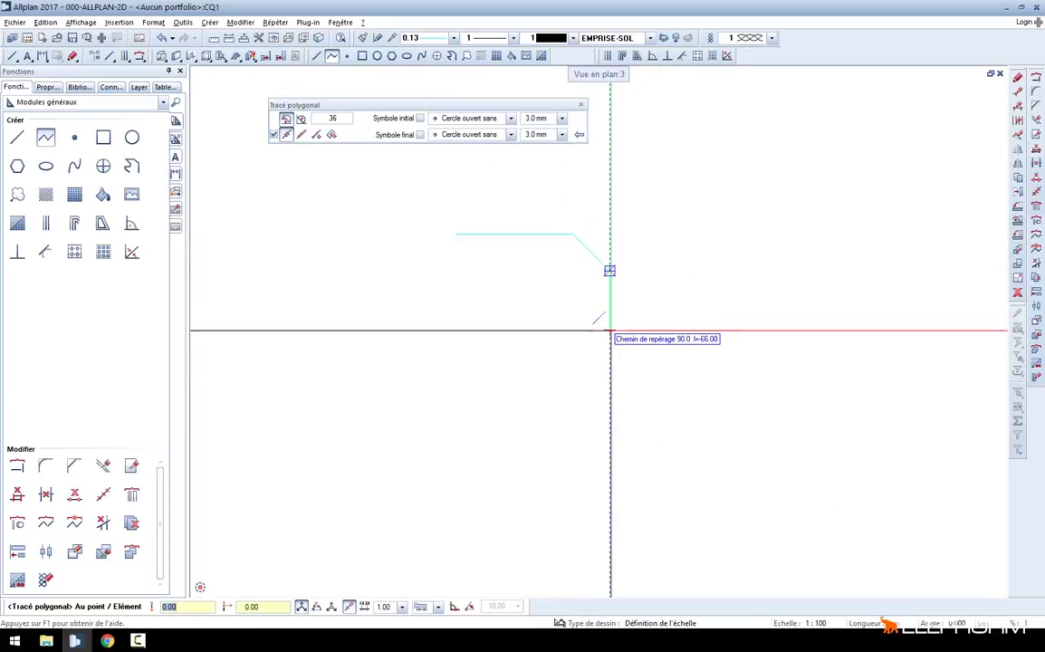
left_click(609, 330)
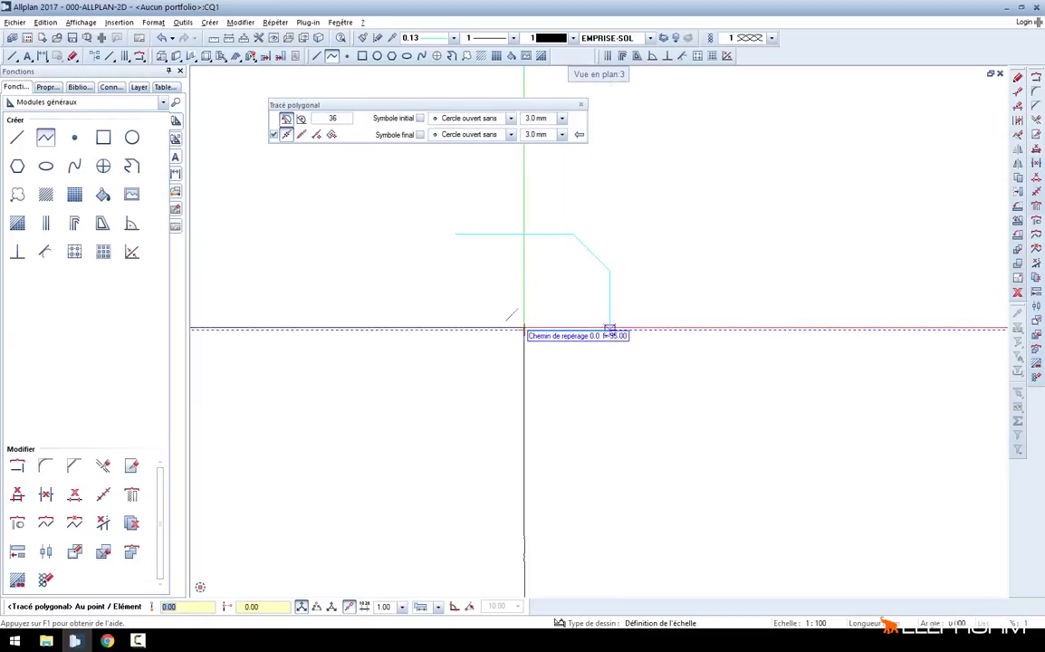
left_click(510, 315)
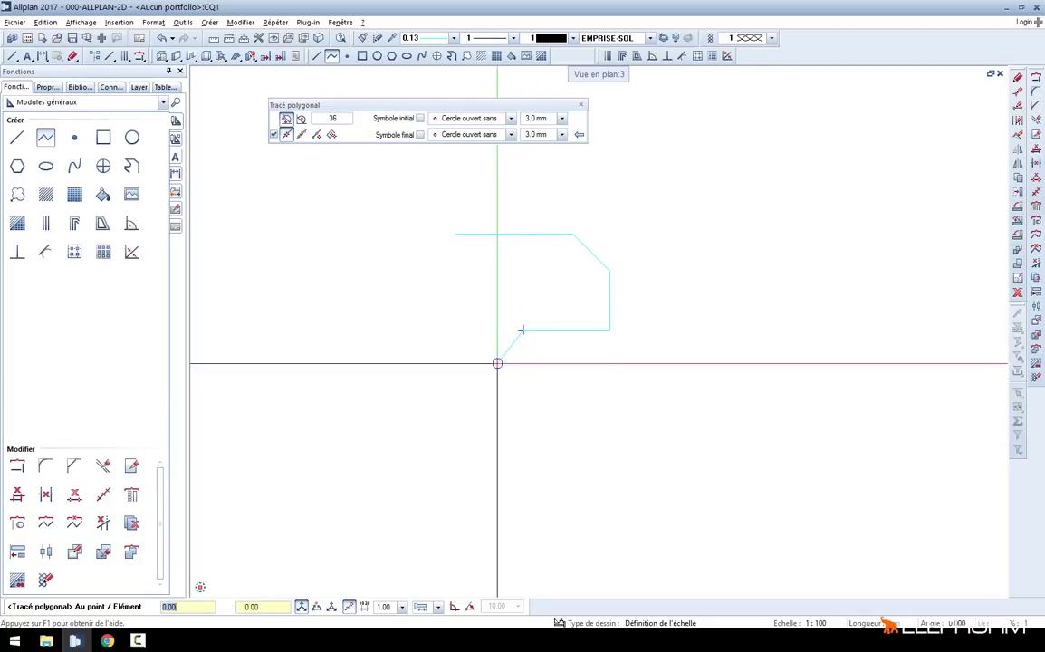
left_click(484, 365)
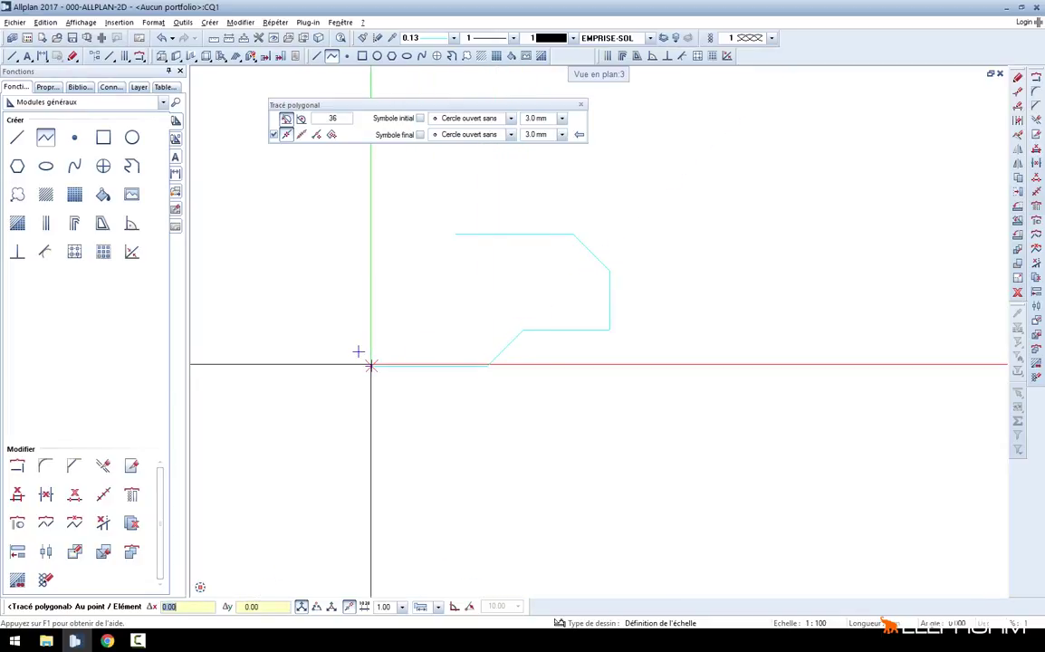
left_click(371, 365)
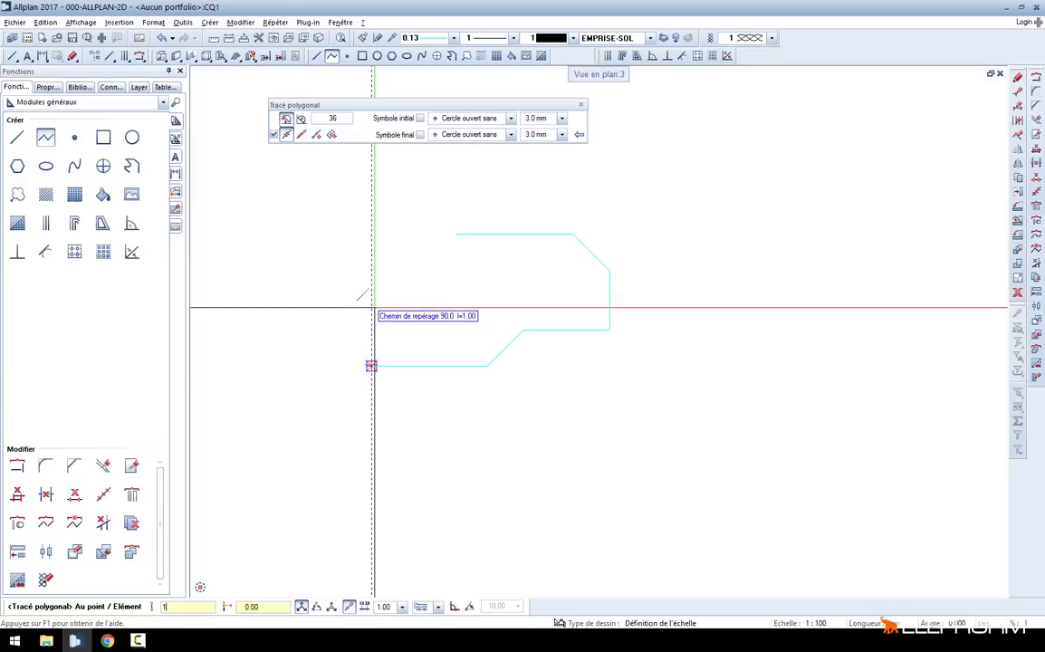
Add a 100-long vertical side, a 50-long diagonal and a final leg at Δx -100, Δy 20
type("100")
key("Return")
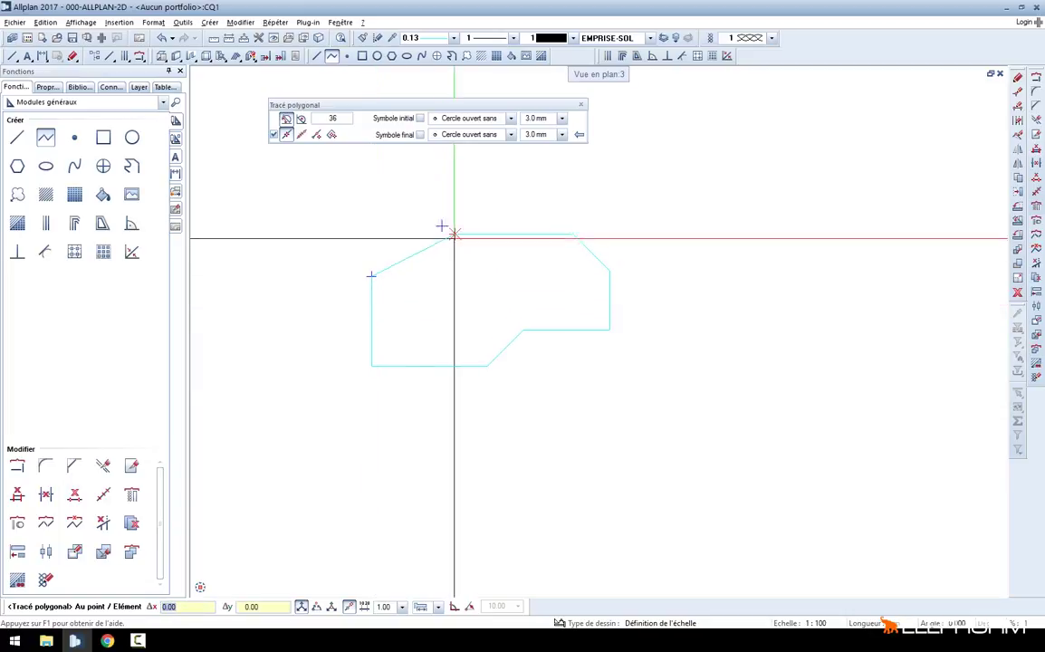
type("50")
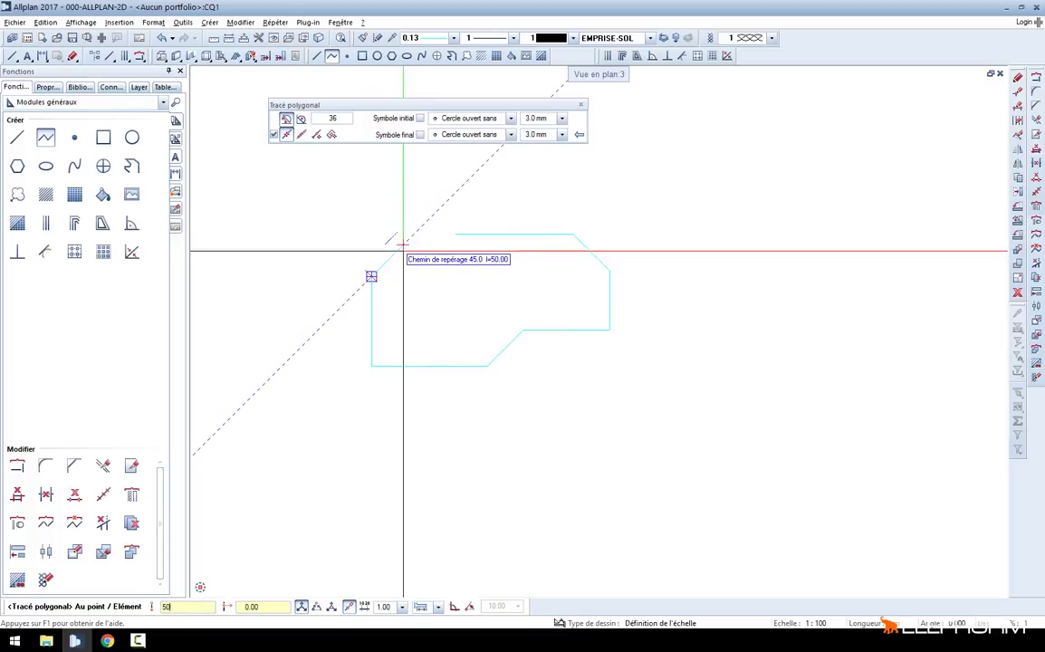
key("Return")
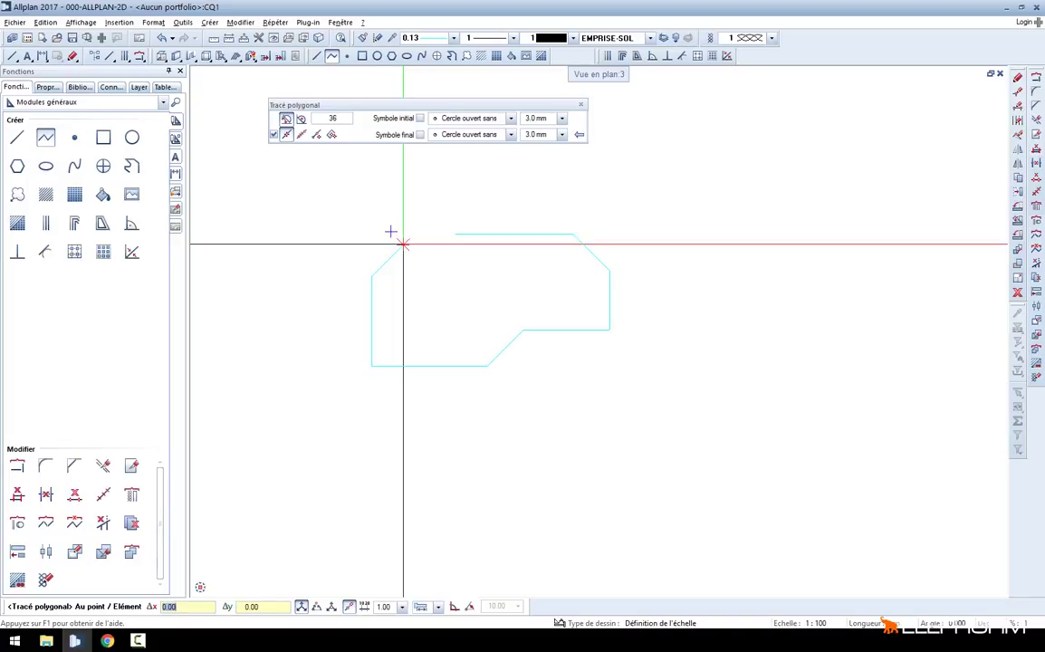
type("-1")
type("00")
key("Tab")
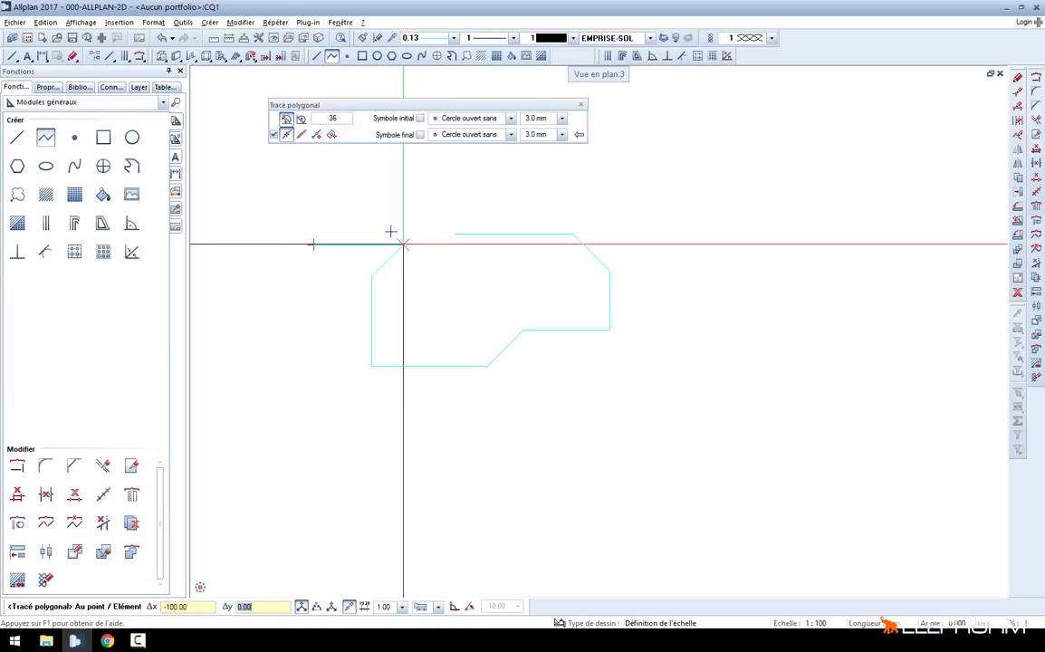
type("20")
key("Return")
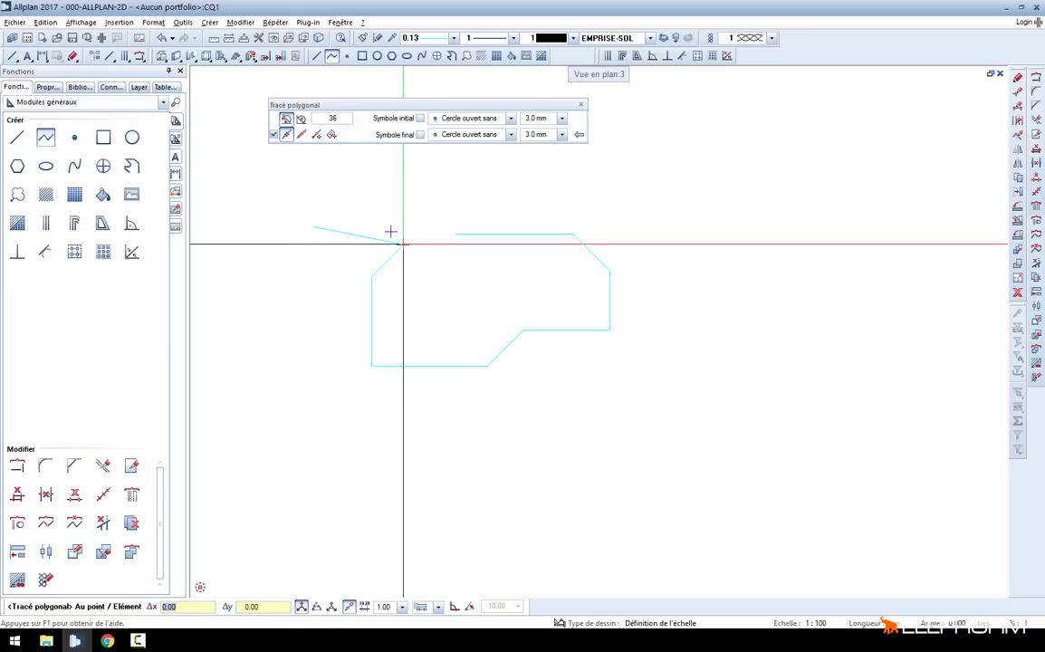
key("Escape")
scroll(388, 252, "up", 1)
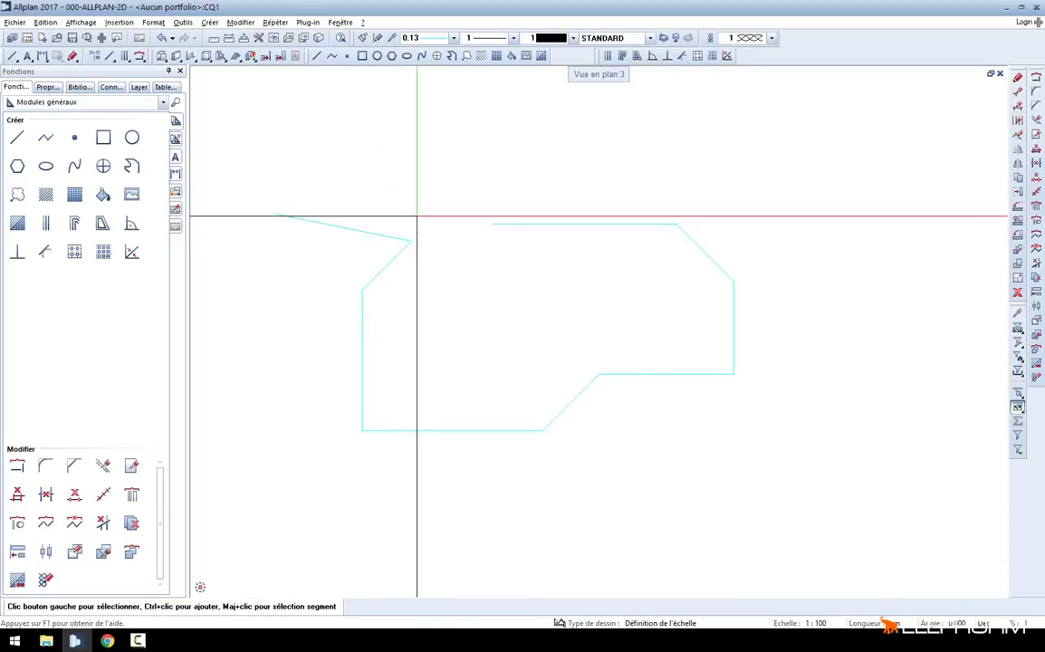
Move the outline's top-right vertex 54 units up, making the top side 106.55 long
left_click(348, 230)
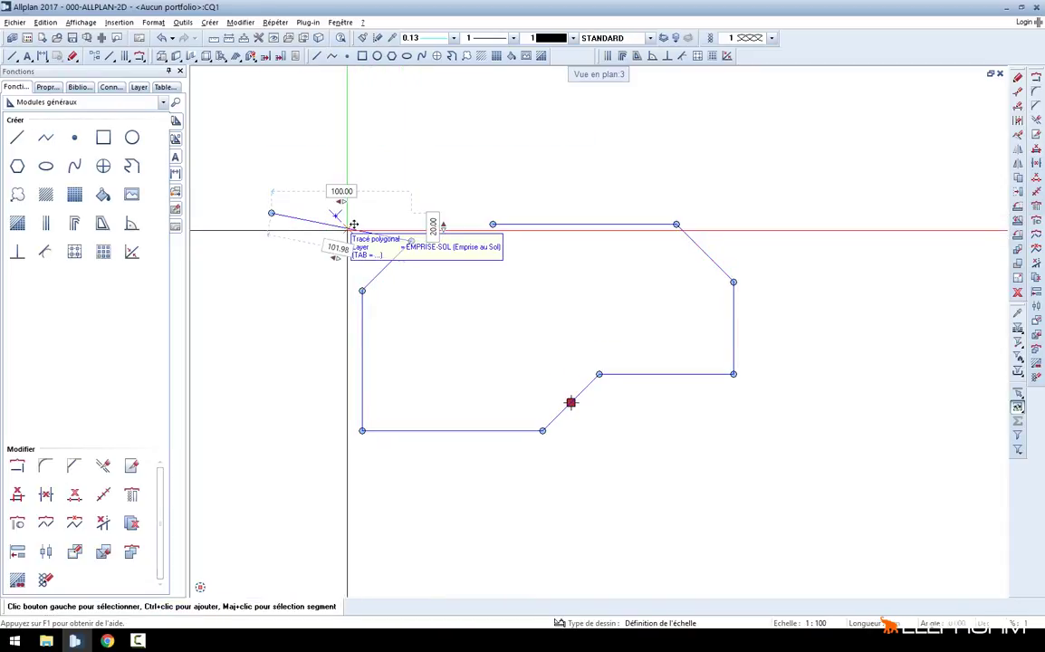
left_click(353, 225)
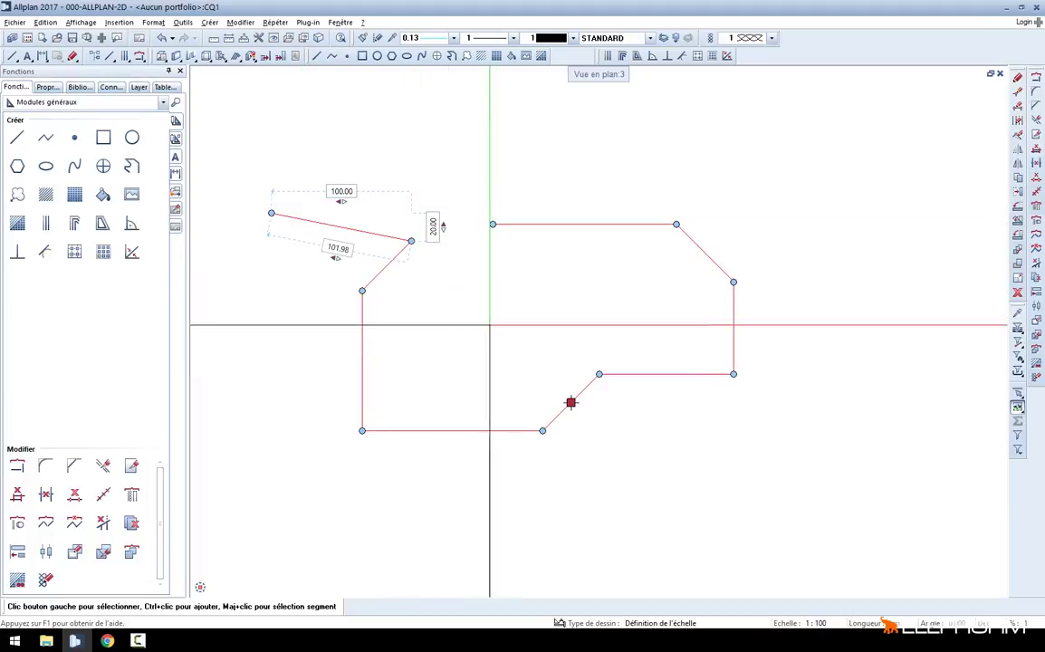
key("Escape")
scroll(482, 297, "down", 3)
left_click(430, 273)
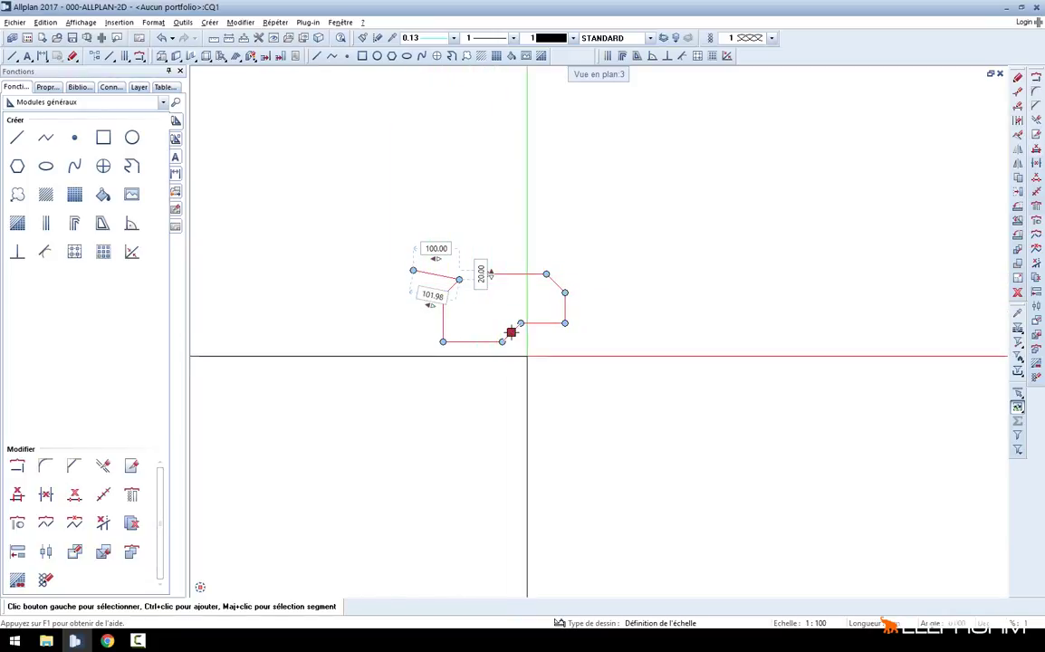
scroll(503, 299, "up", 3)
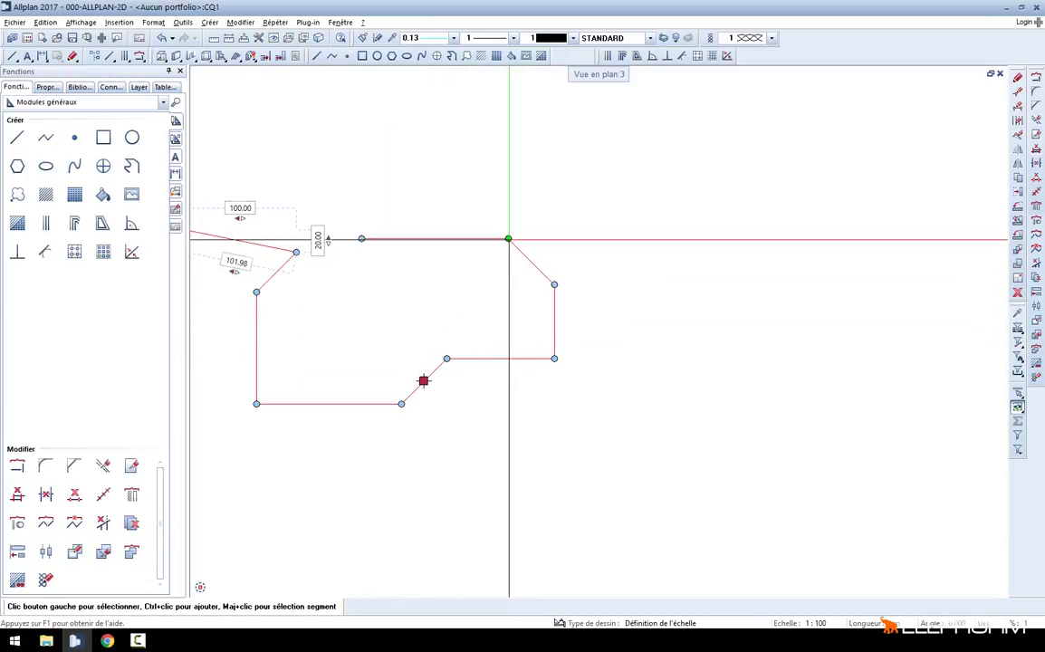
left_click(507, 238)
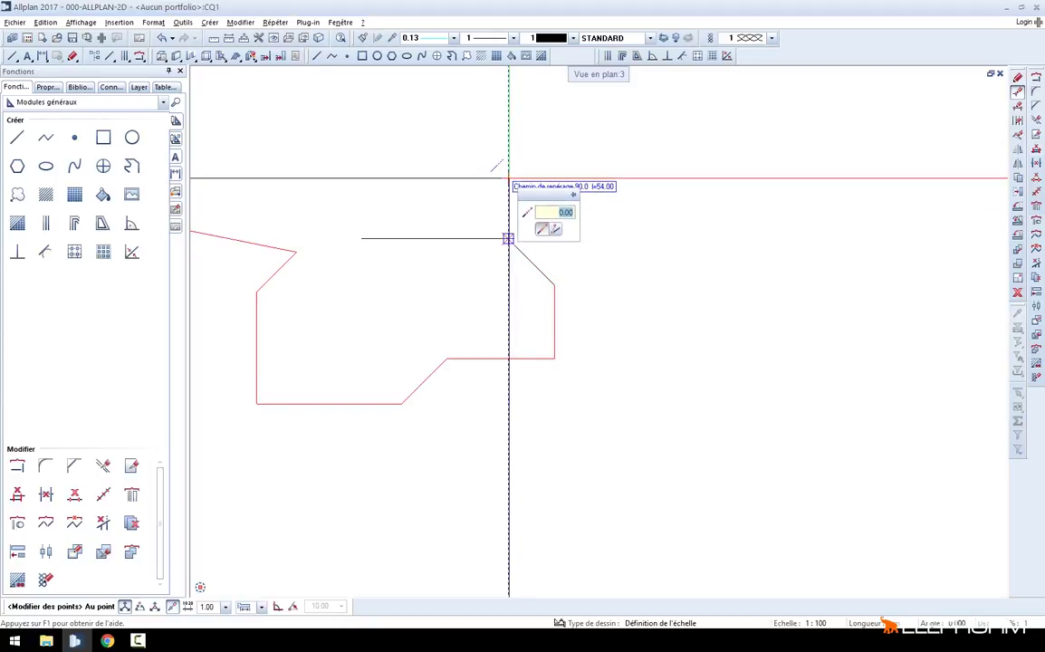
left_click(476, 207)
scroll(449, 252, "down", 1)
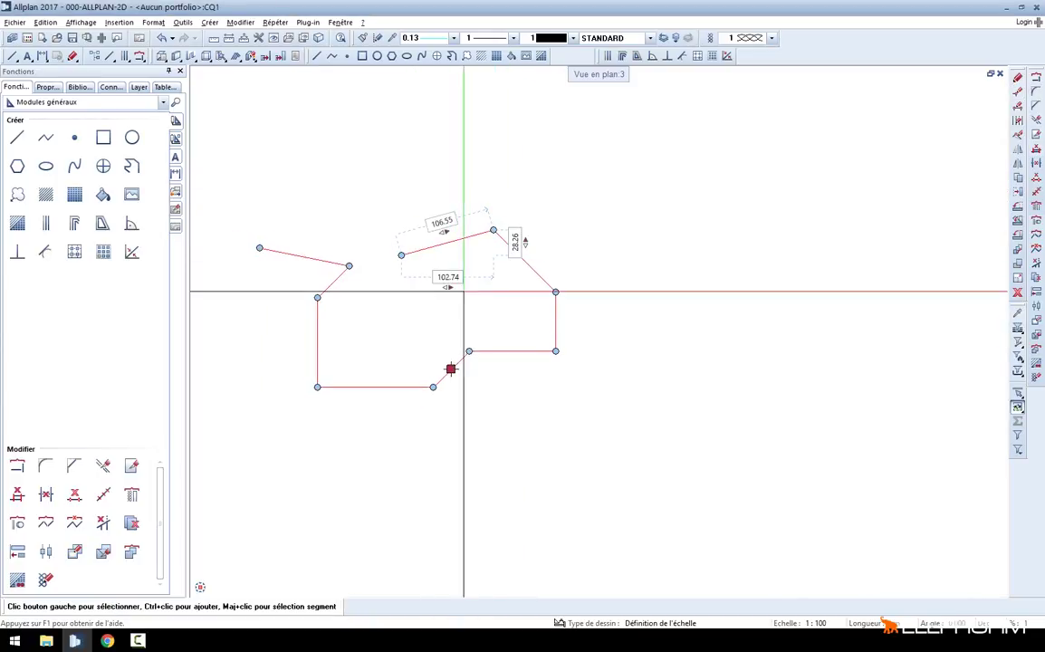
left_click(441, 222)
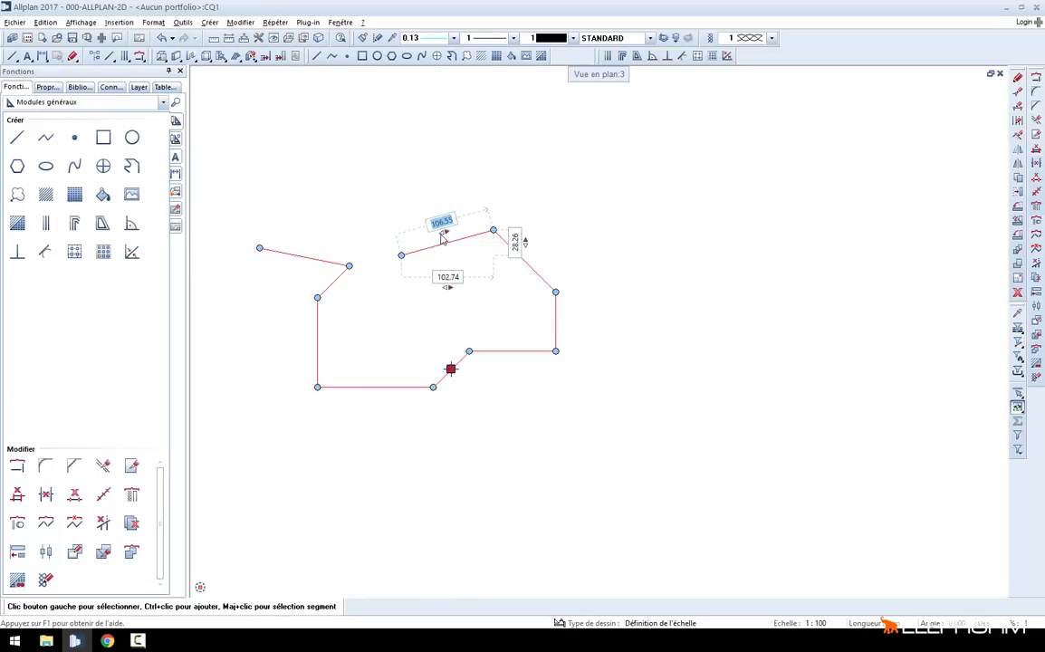
Set the sloping top side's length to 120 and its rise to 50
left_click(448, 219)
double_click(447, 219)
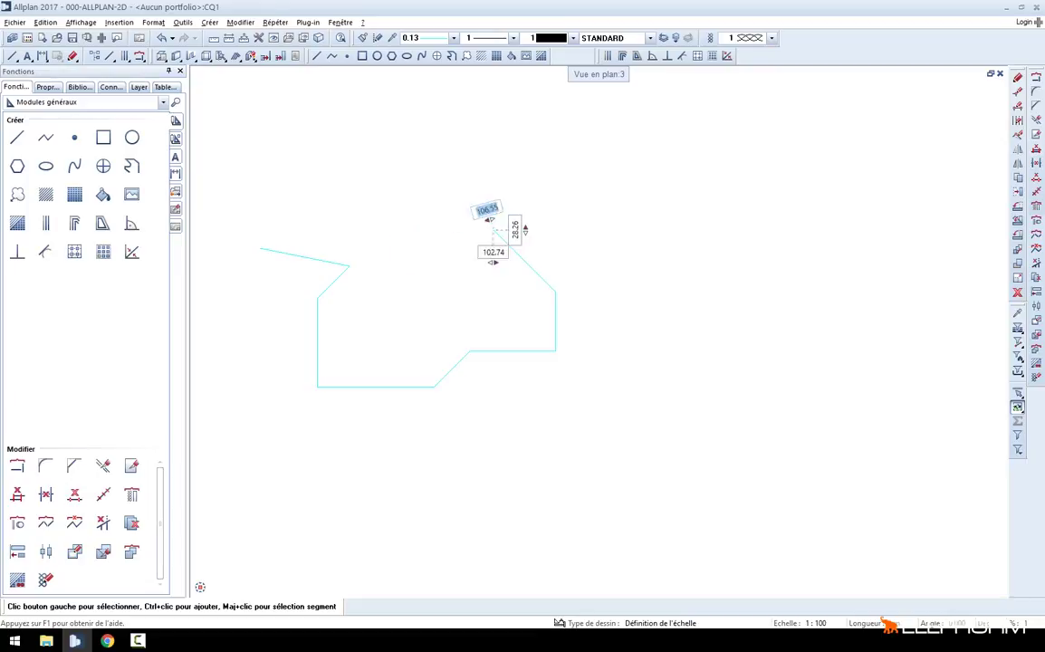
type("120")
key("Return")
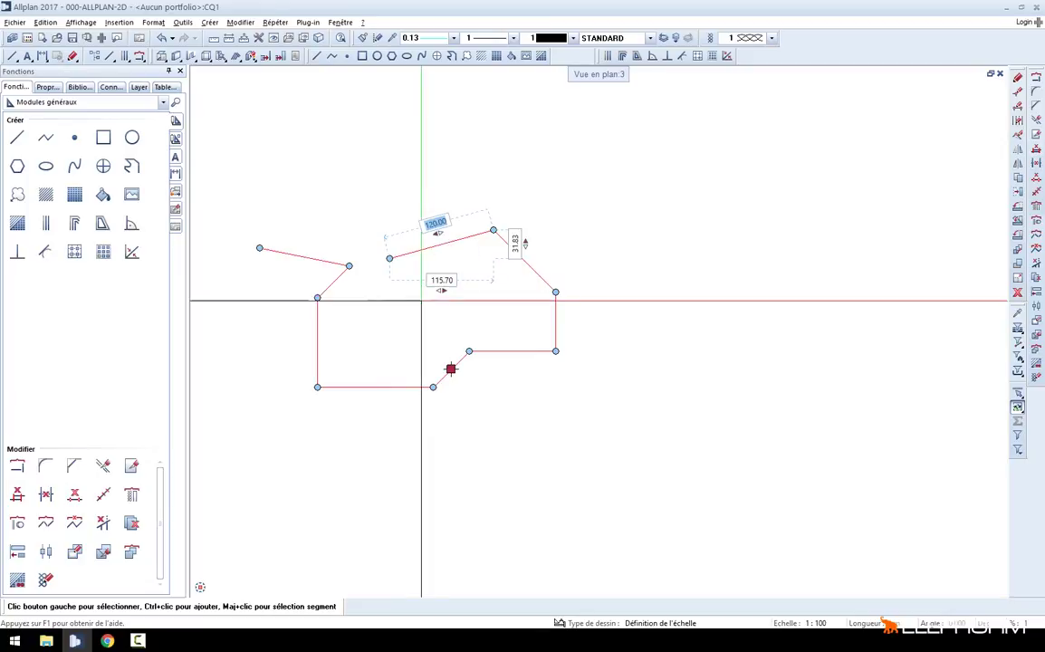
scroll(445, 306, "up", 3)
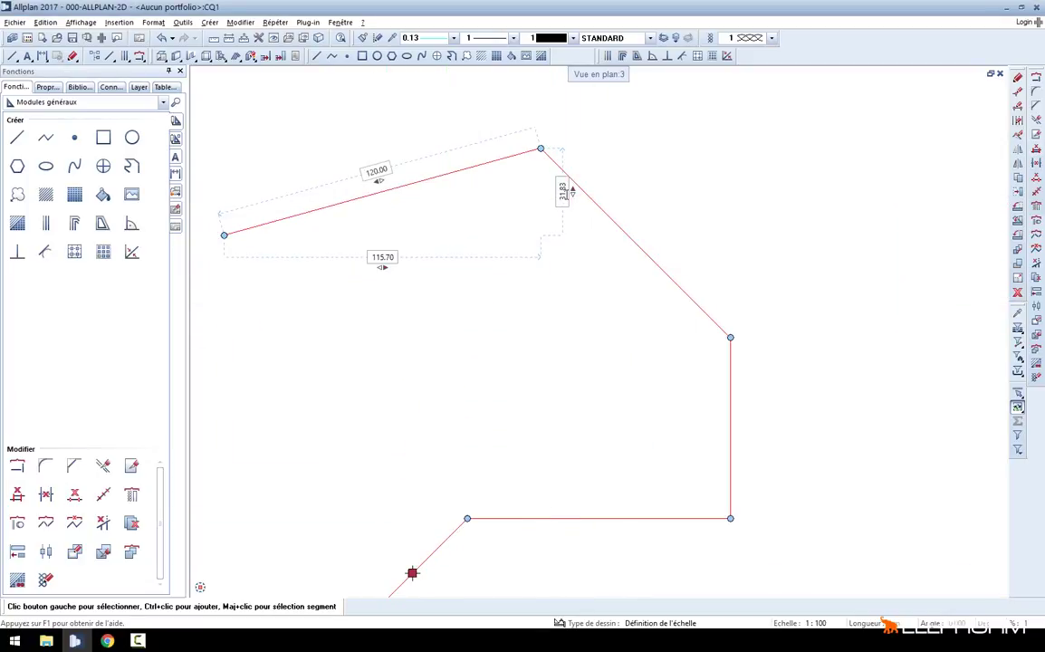
left_click(562, 192)
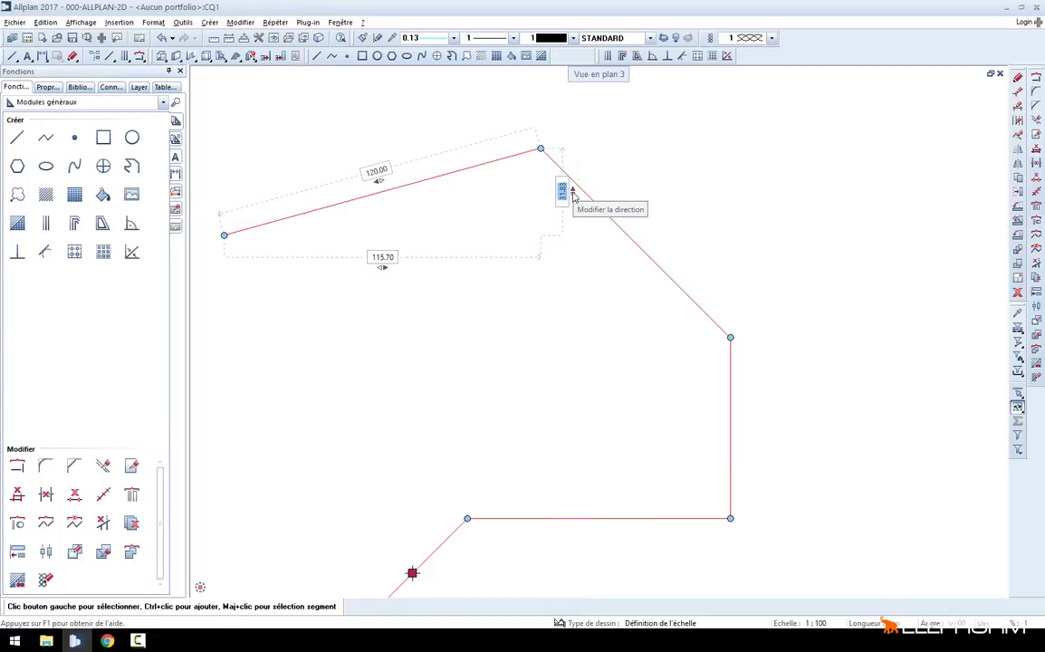
type("50")
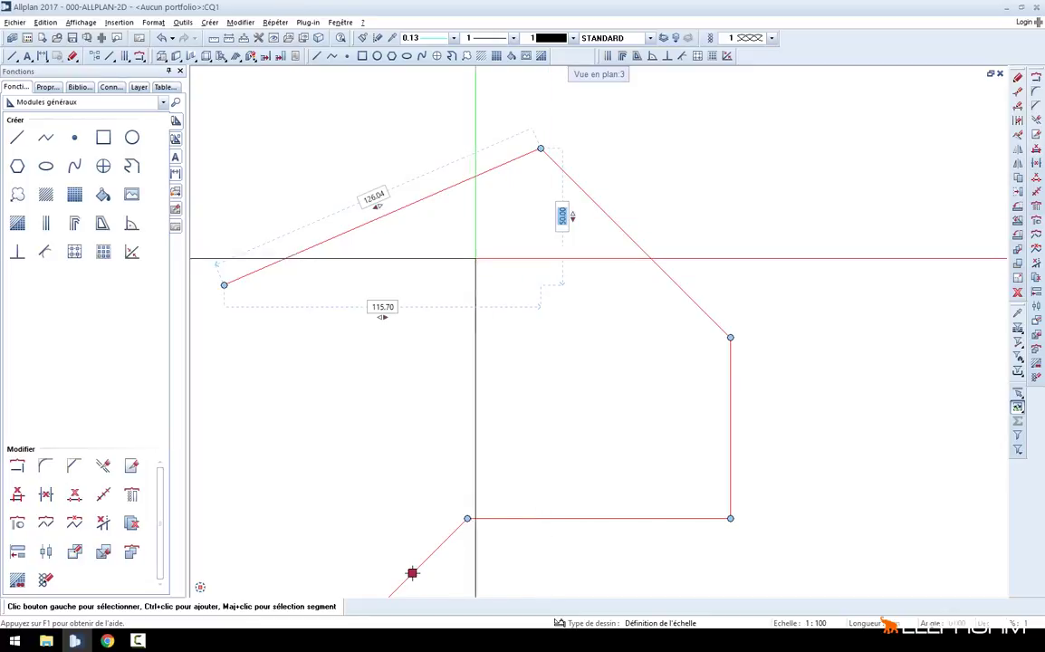
Pan along the outline's corners, then zoom out to show the whole footprint
middle_click_drag(483, 324, 534, 303)
middle_click_drag(342, 382, 495, 305)
scroll(494, 305, "down", 2)
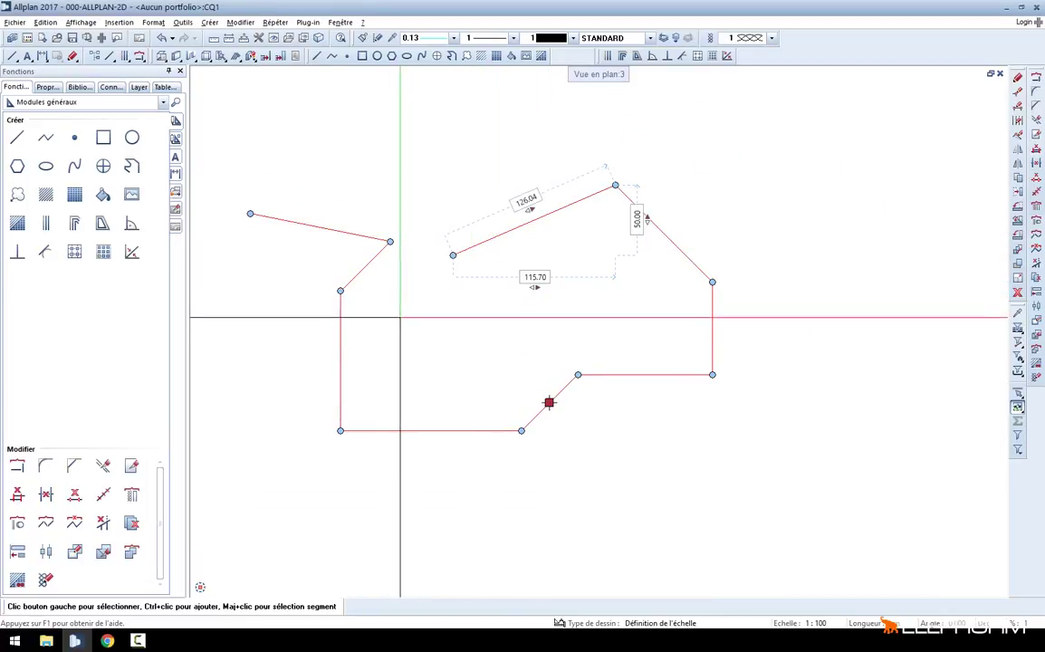
middle_click_drag(495, 411, 438, 340)
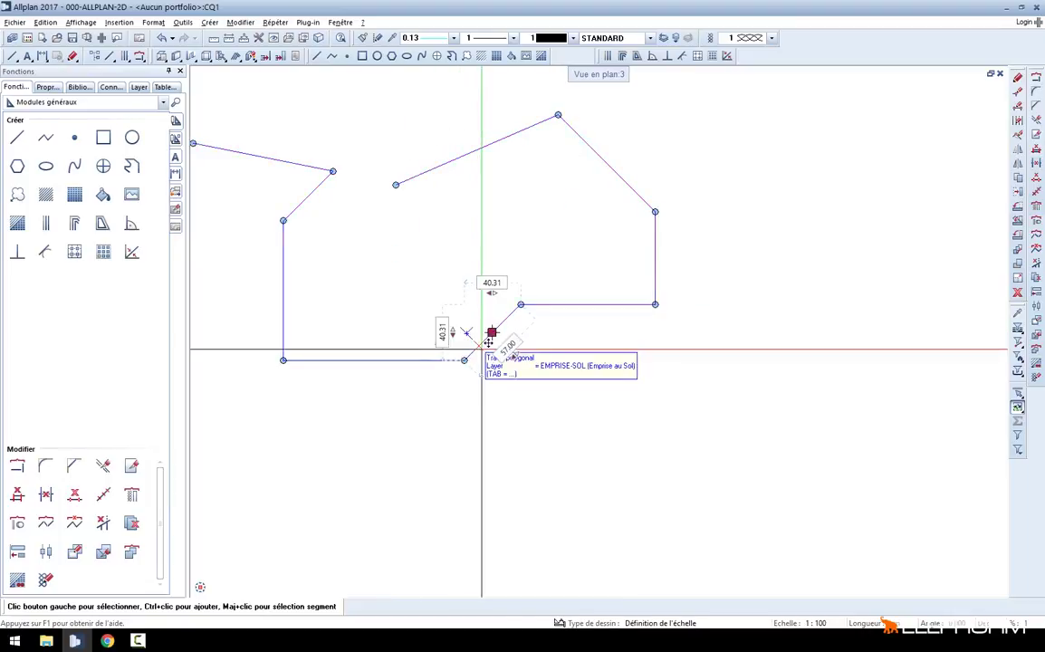
scroll(491, 332, "up", 3)
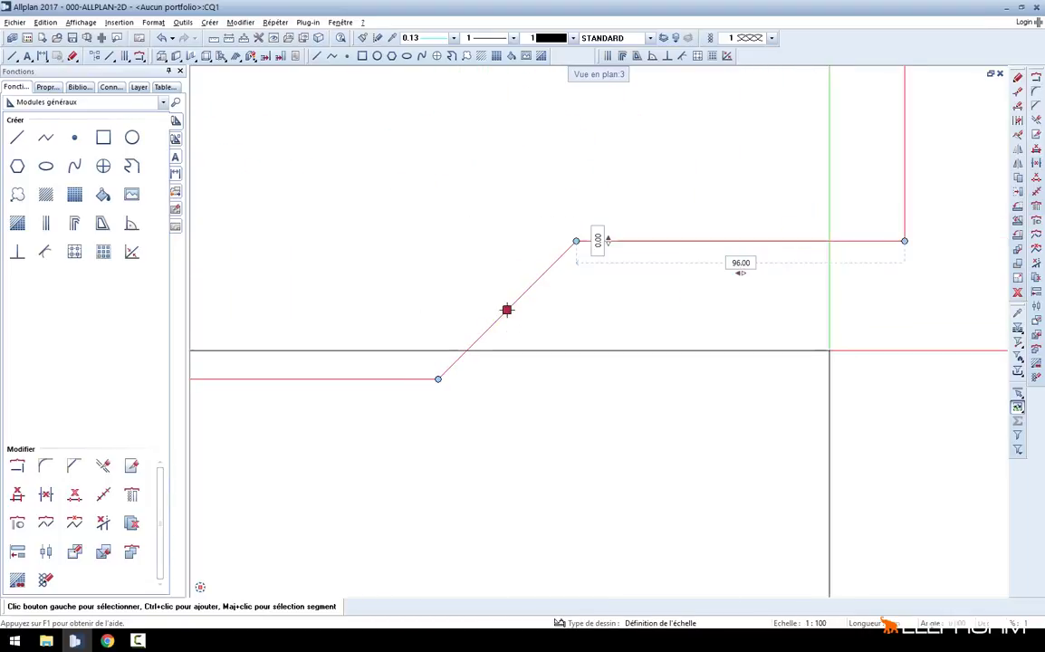
middle_click_drag(910, 158, 706, 221)
left_click(705, 221)
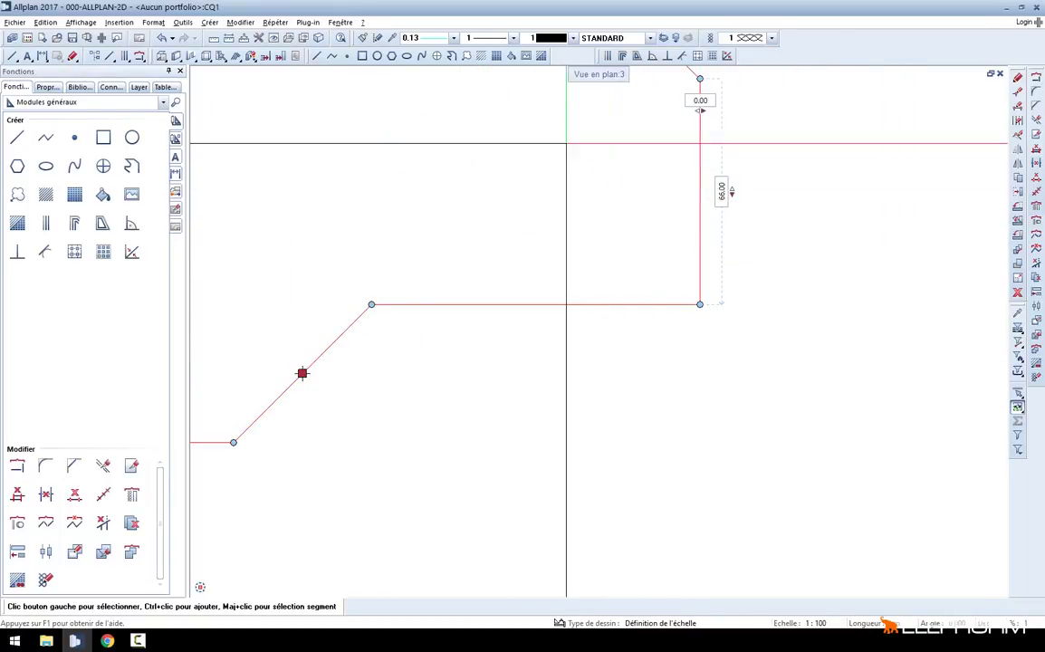
middle_click_drag(571, 140, 537, 287)
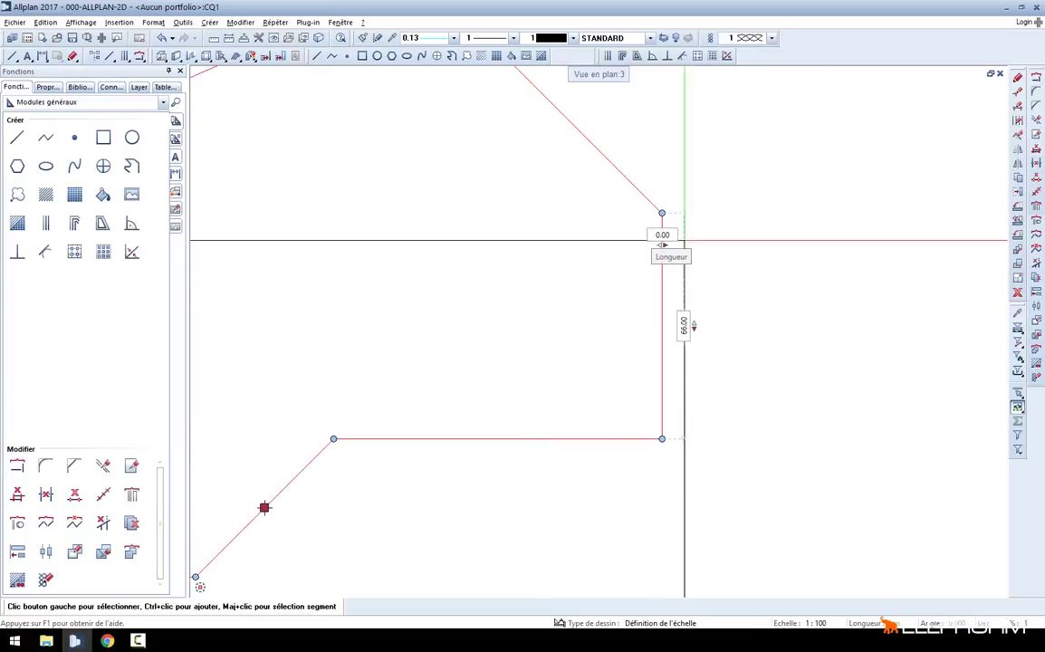
middle_click_drag(383, 249, 471, 276)
scroll(350, 241, "down", 2)
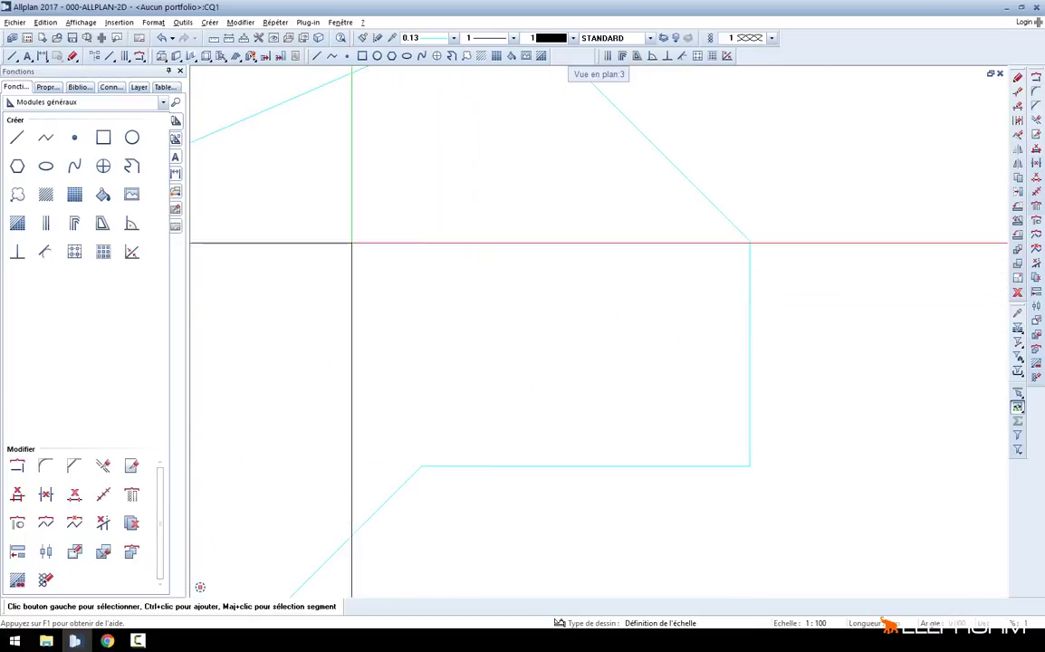
scroll(272, 199, "down", 1)
scroll(251, 182, "down", 1)
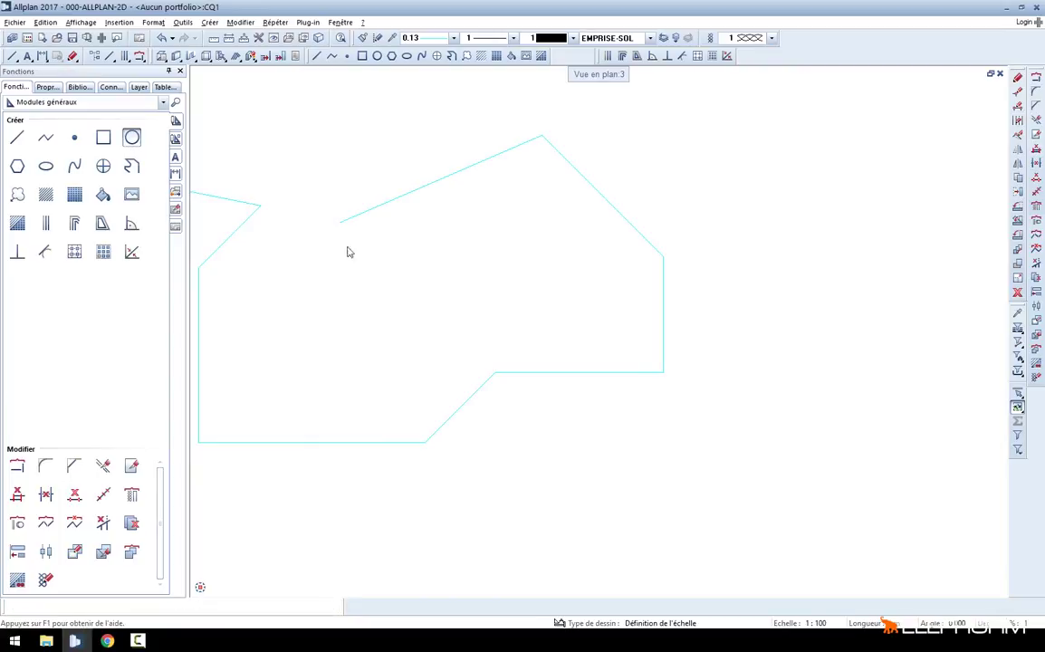
Draw a circle of radius 50 centred near the outline's top corner
scroll(422, 321, "down", 1)
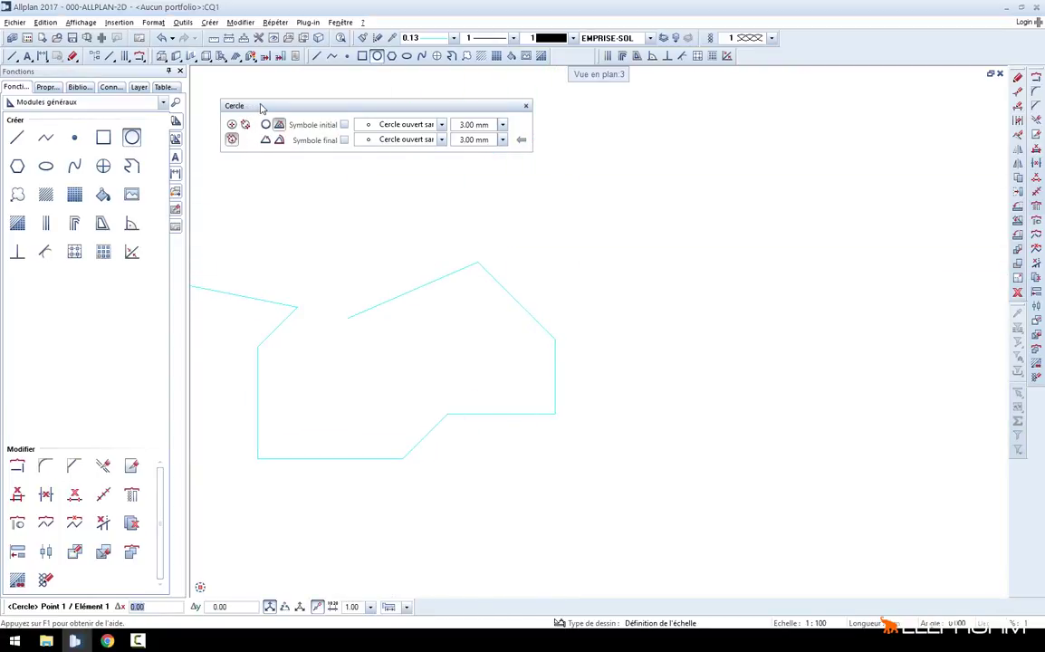
left_click_drag(257, 106, 266, 108)
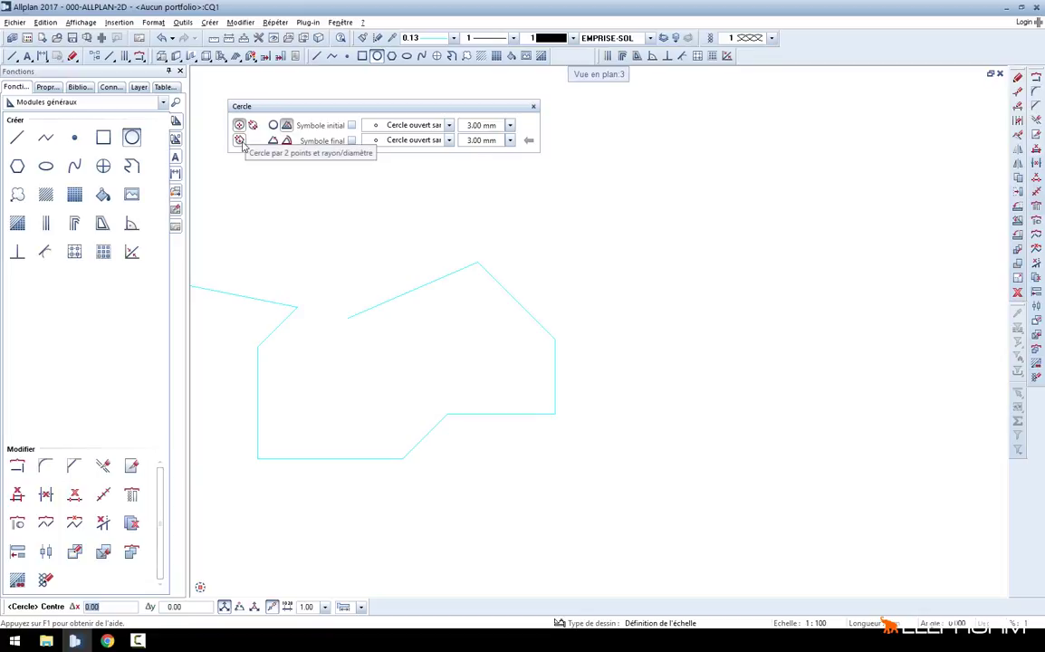
middle_click_drag(463, 201, 382, 201)
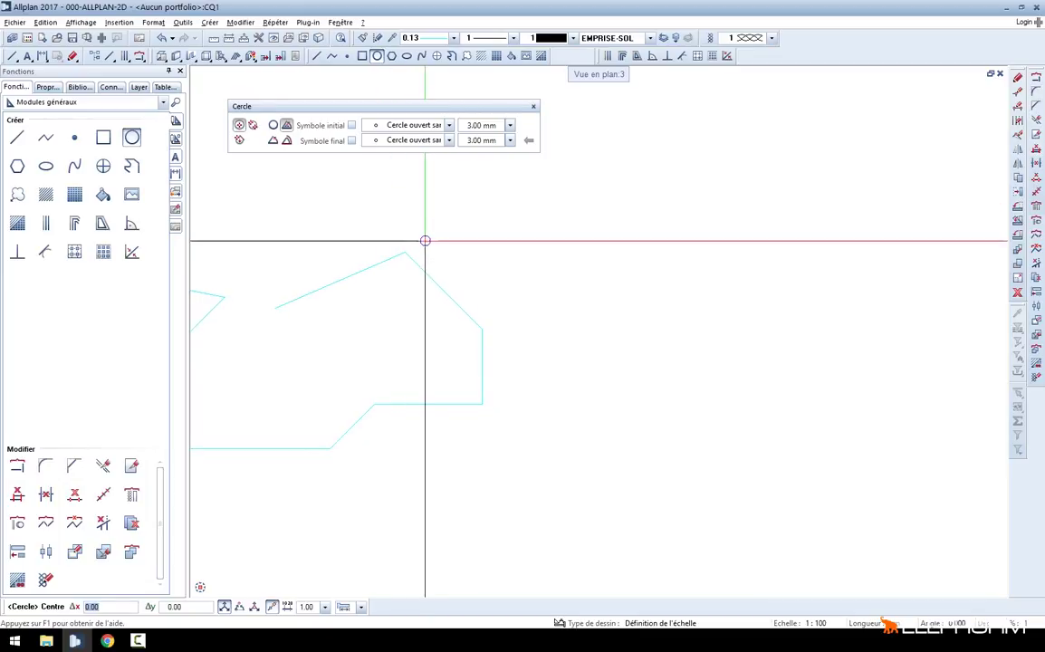
left_click(418, 204)
left_click(430, 217)
type("50")
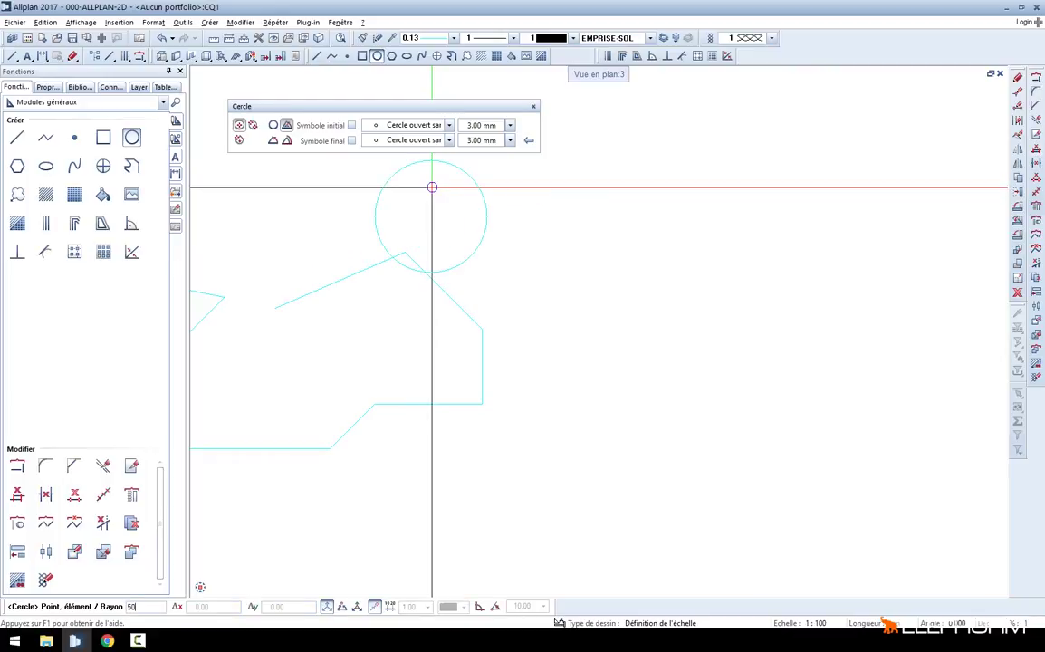
key("Return")
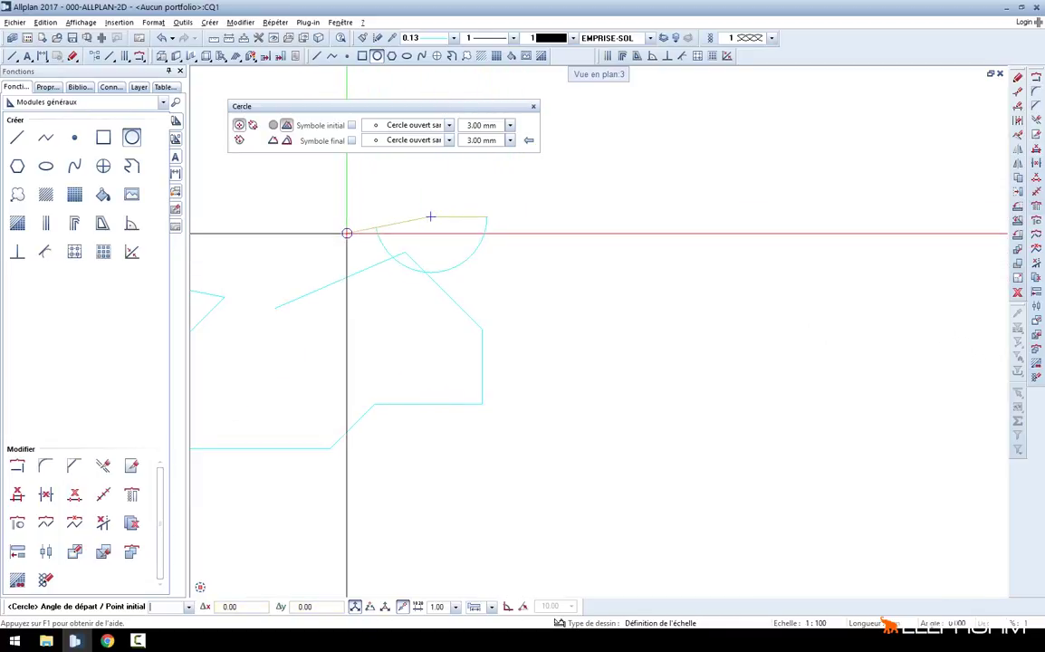
key("Escape")
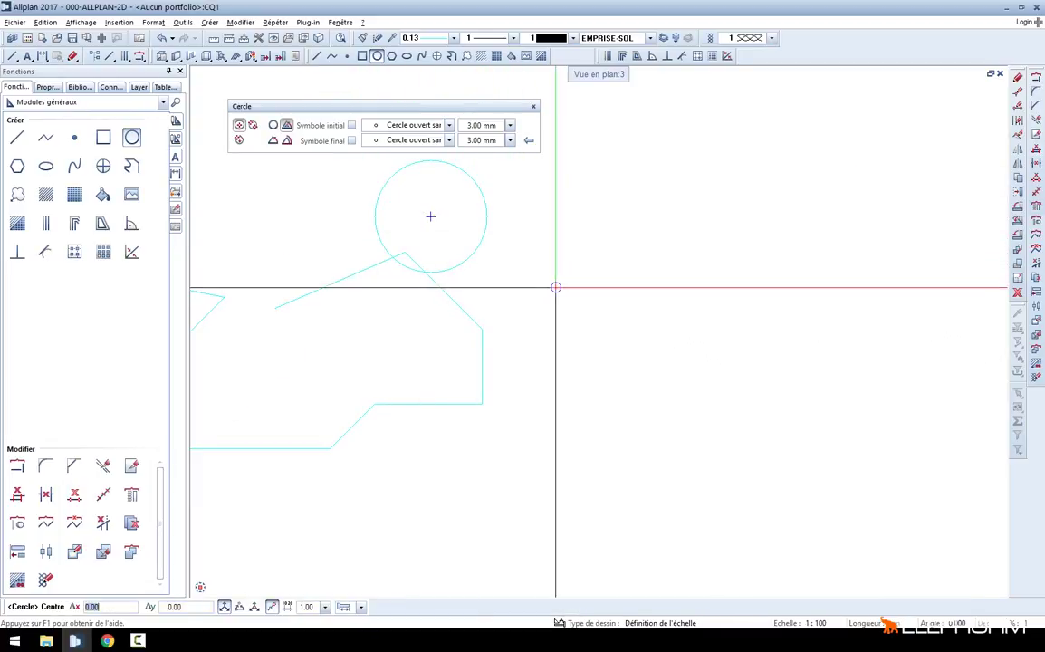
key("Escape")
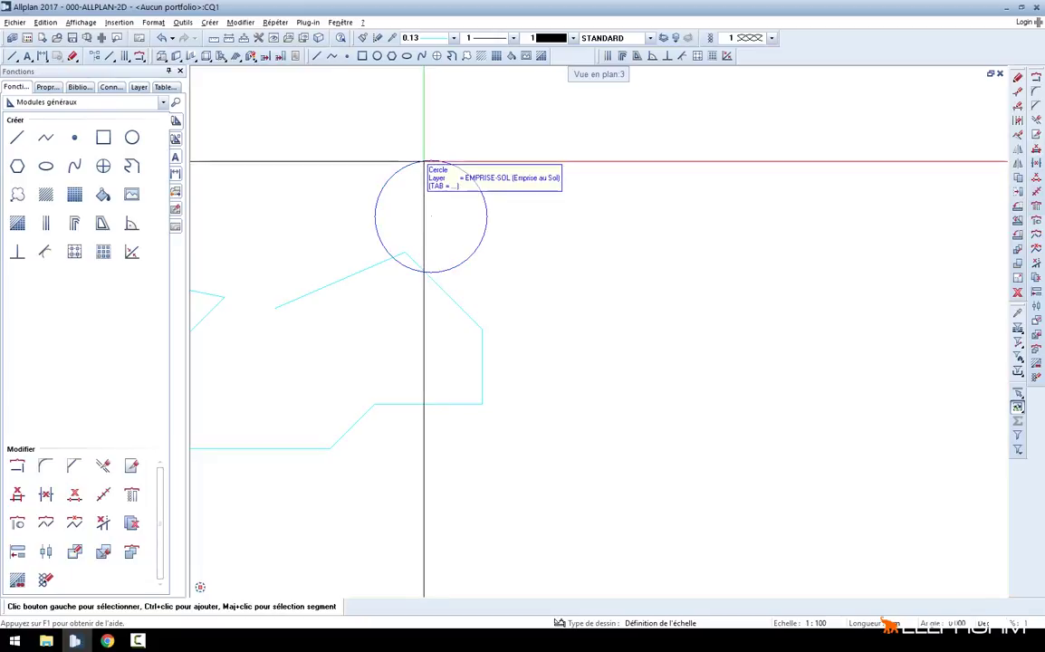
Move the circle up and to the left using Déplacer
right_click(435, 164)
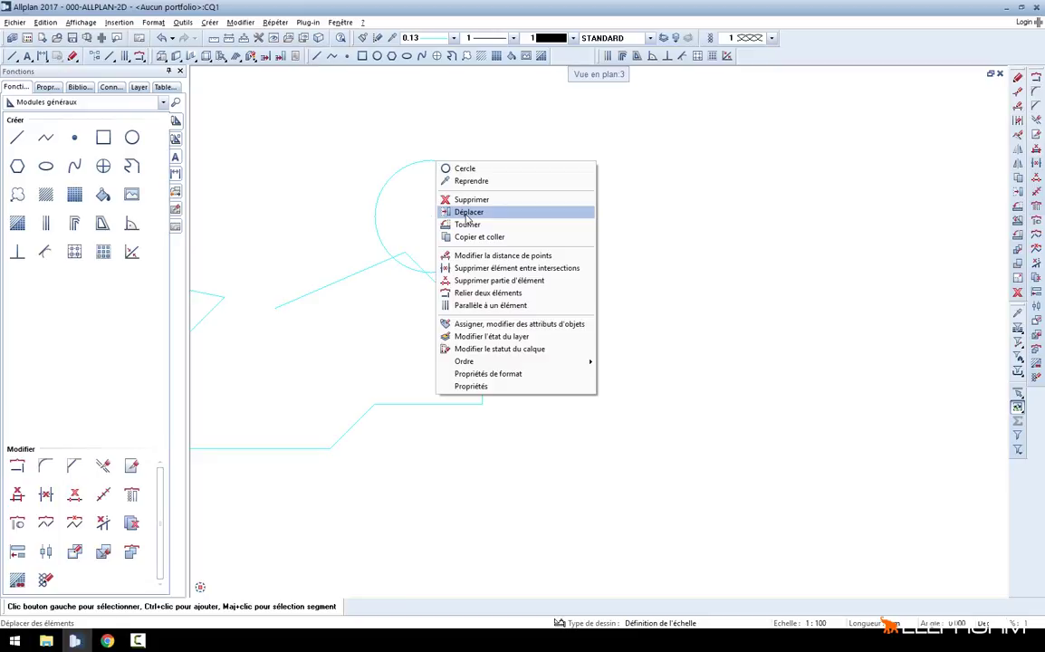
left_click(467, 212)
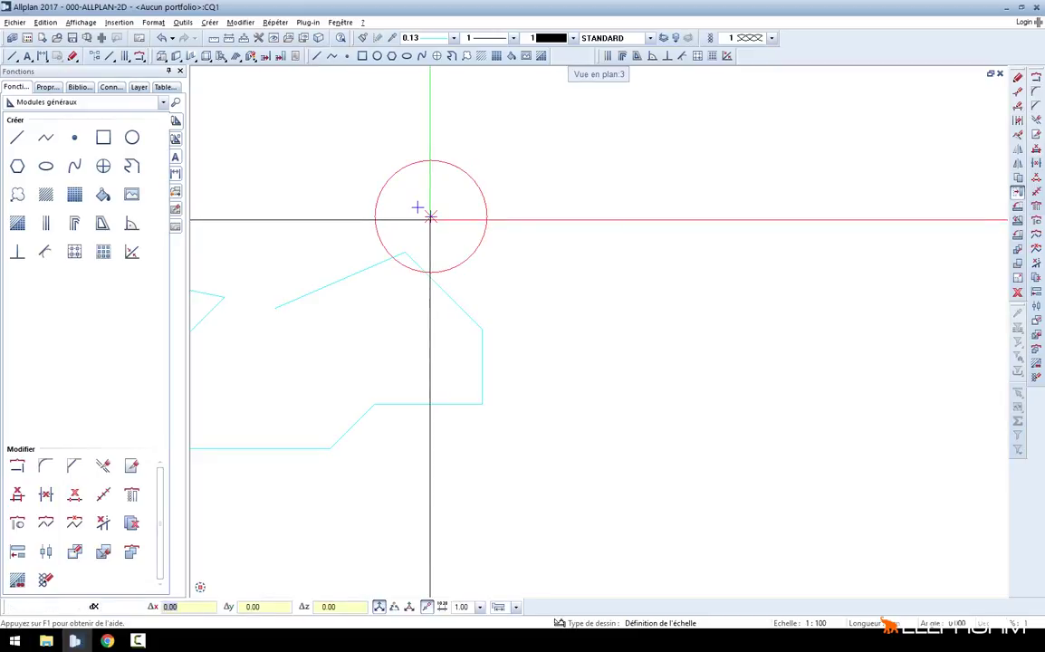
left_click(354, 210)
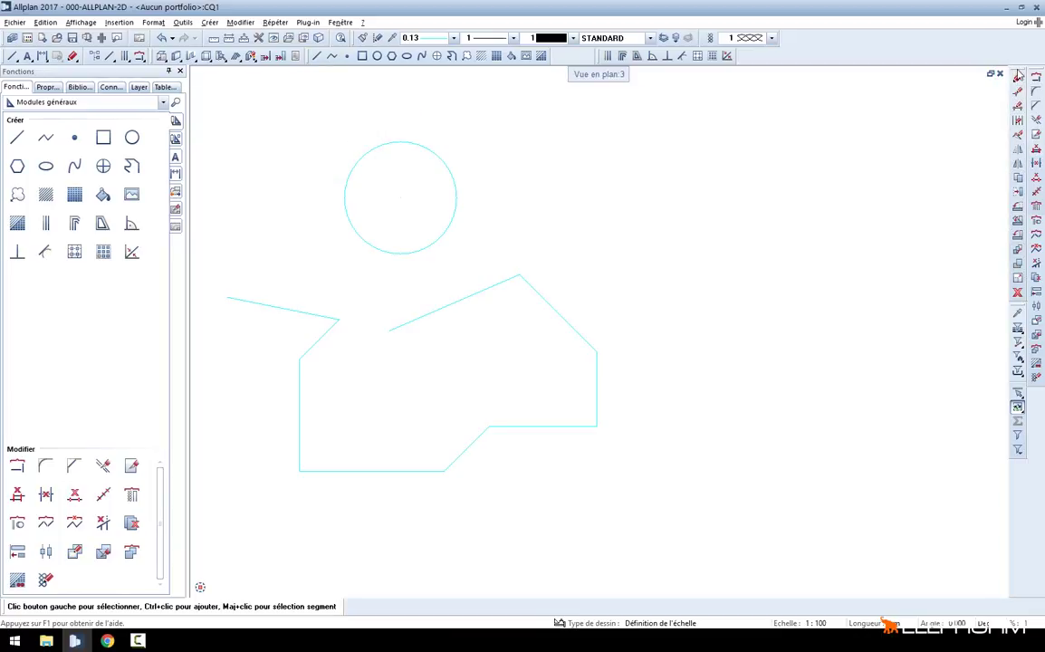
Undock the Edition toolbar, restore its full tool set, and re-dock it at the side
left_click_drag(1018, 76, 721, 124)
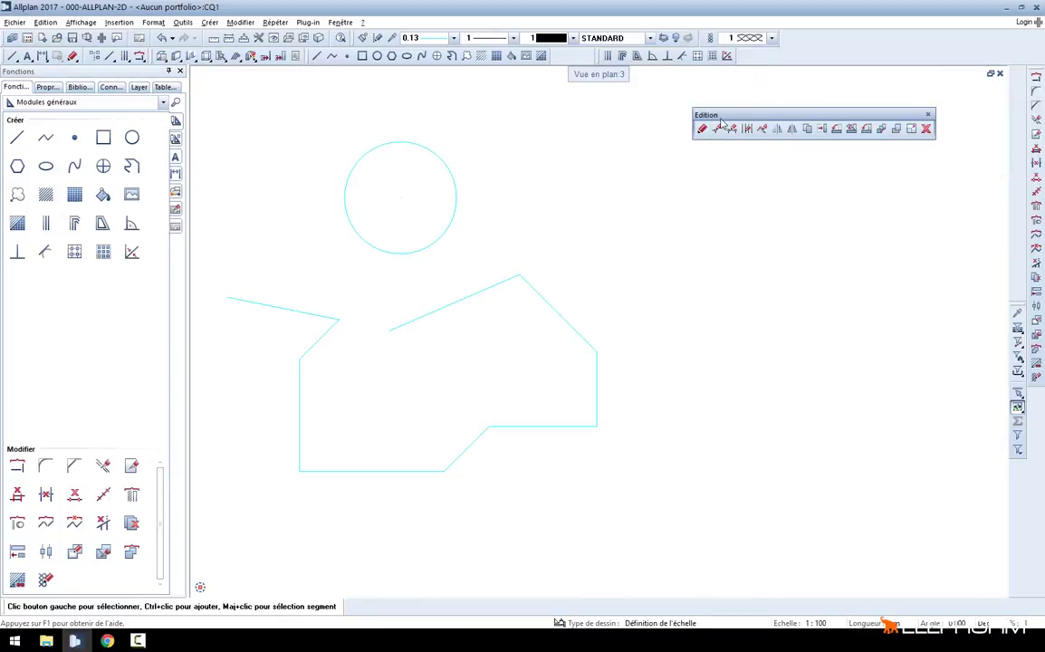
right_click(800, 60)
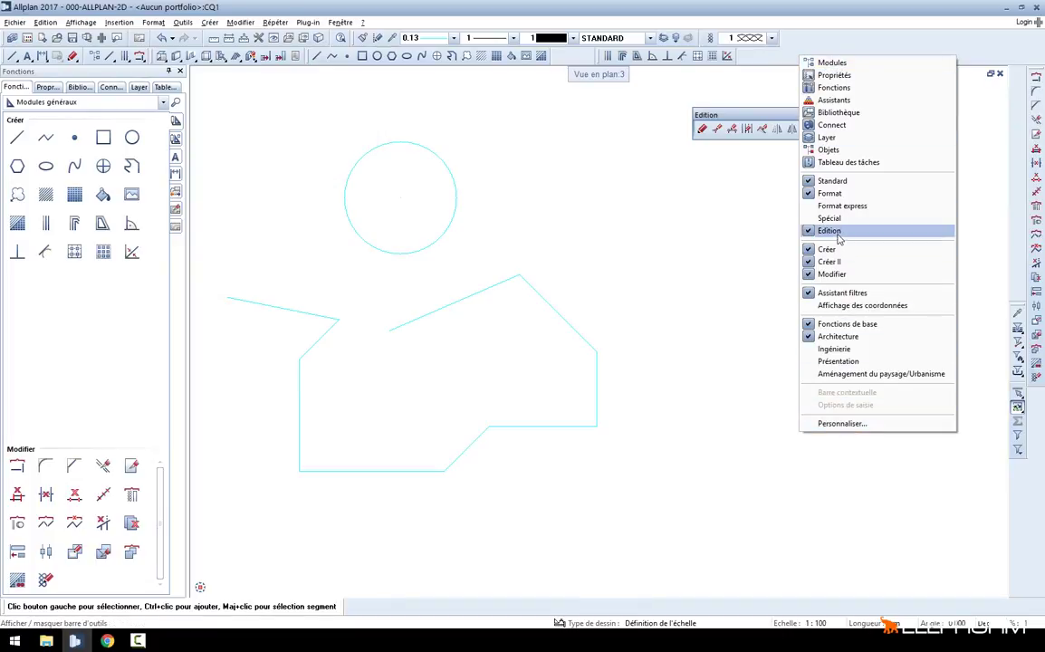
left_click(730, 200)
mouse_move(761, 112)
left_mouse_down()
mouse_move(996, 76)
mouse_move(1010, 165)
left_mouse_up()
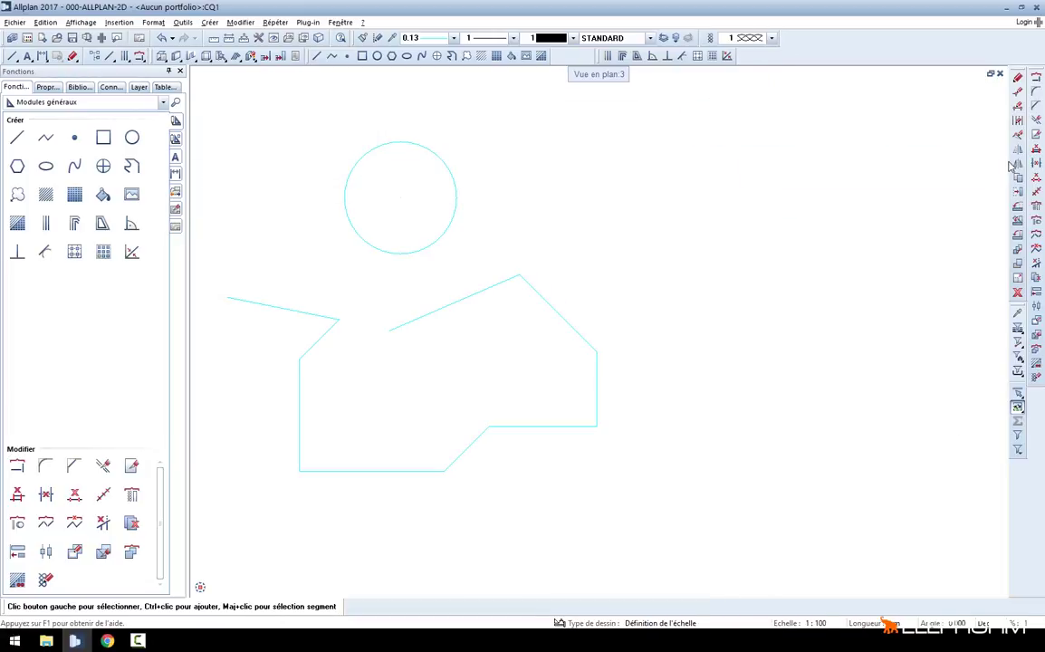
Move the circle from its bottom point onto the outline's top vertex
left_click(1017, 193)
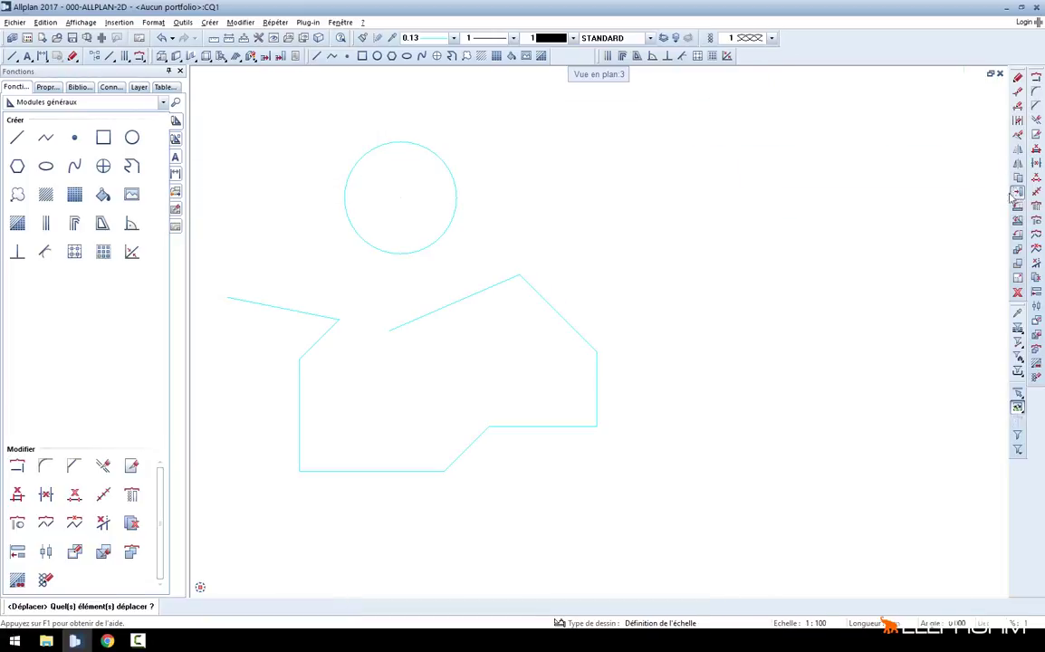
left_click(431, 186)
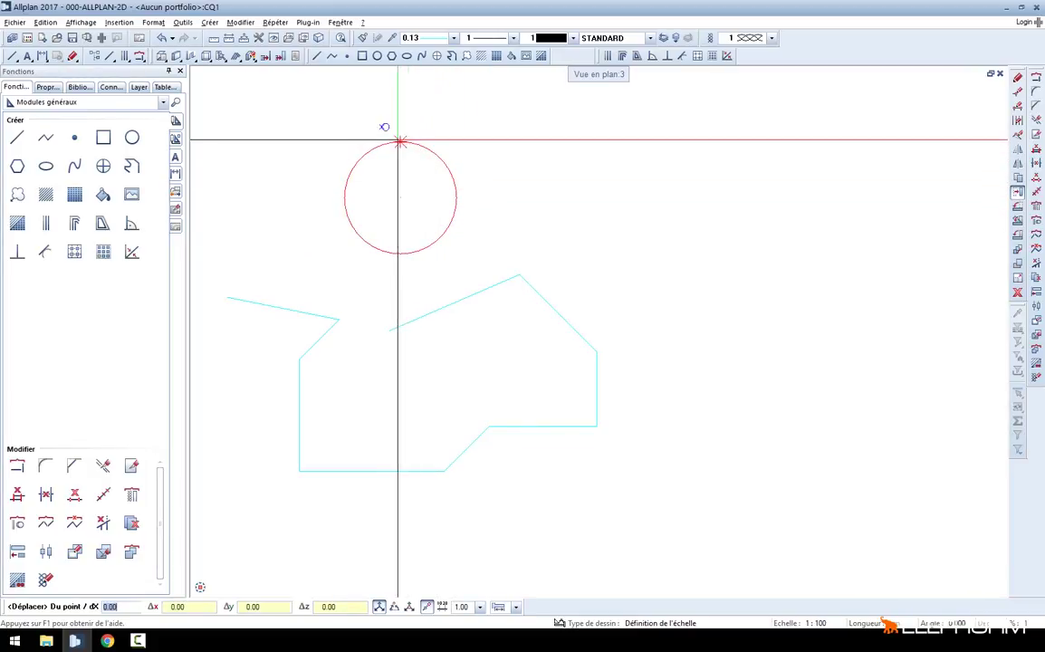
left_click(399, 254)
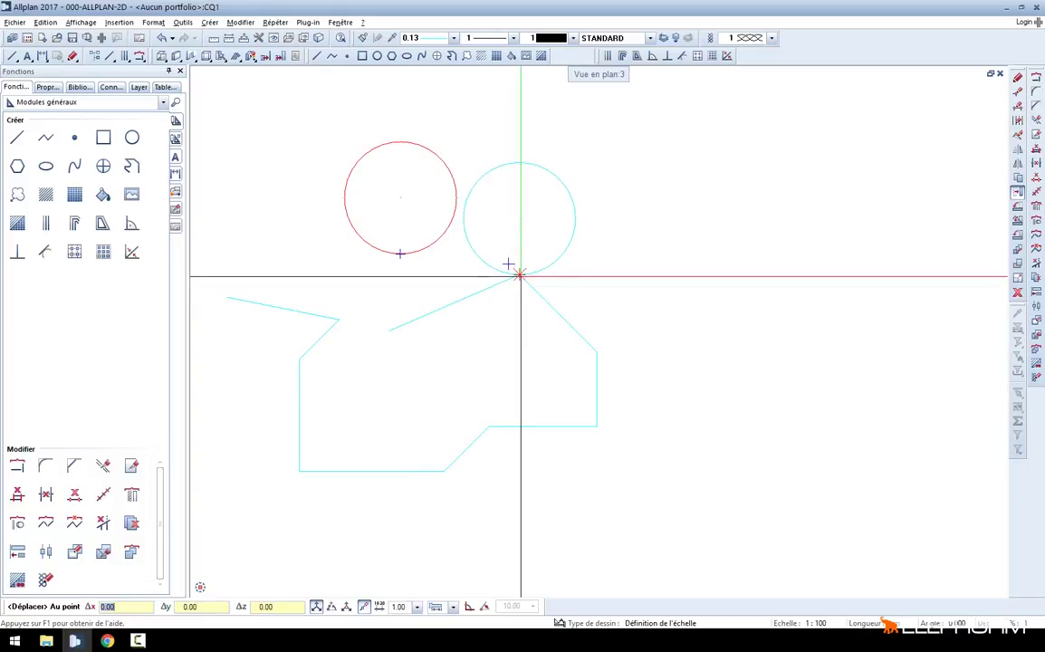
left_click(520, 275)
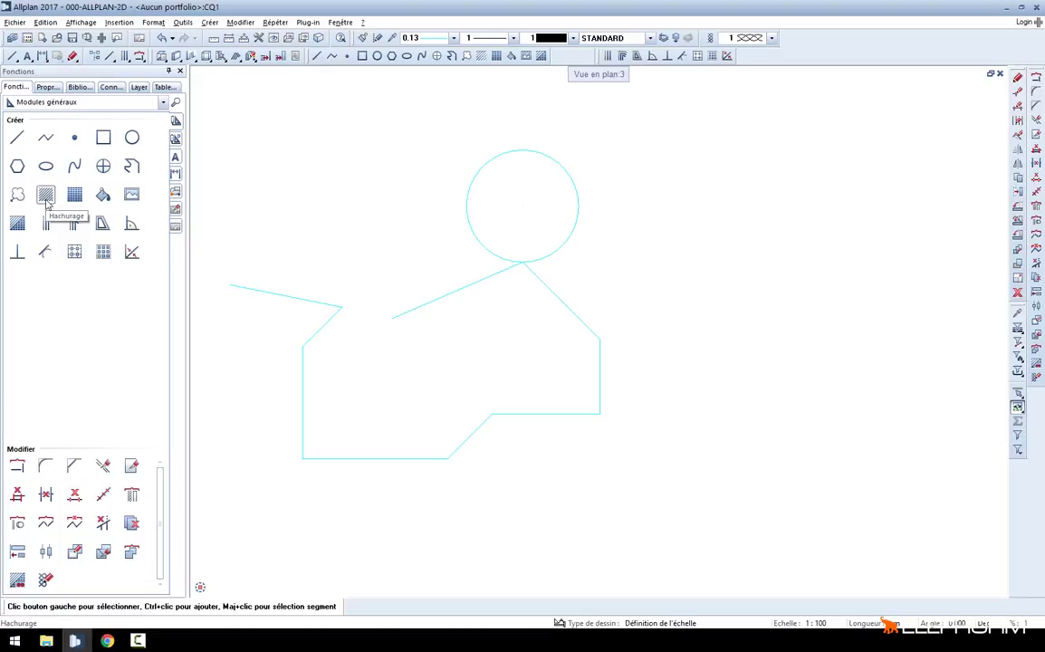
Draw a yellow (colour 2) filled rectangle to the left of the circle
left_click(102, 195)
middle_click_drag(345, 176, 334, 232)
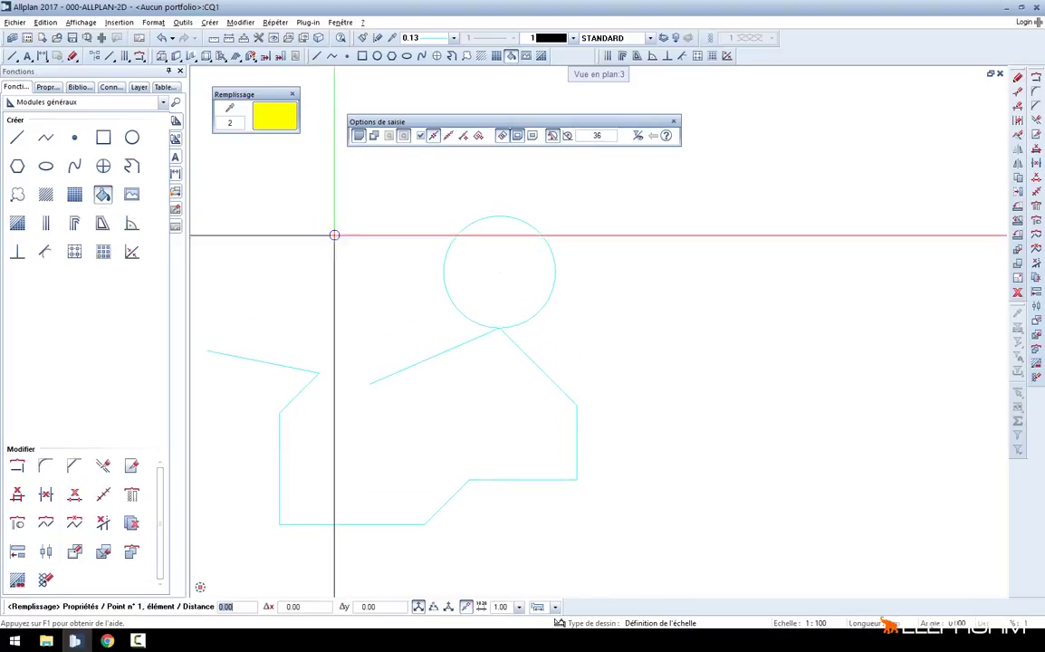
middle_click_drag(456, 249, 398, 223)
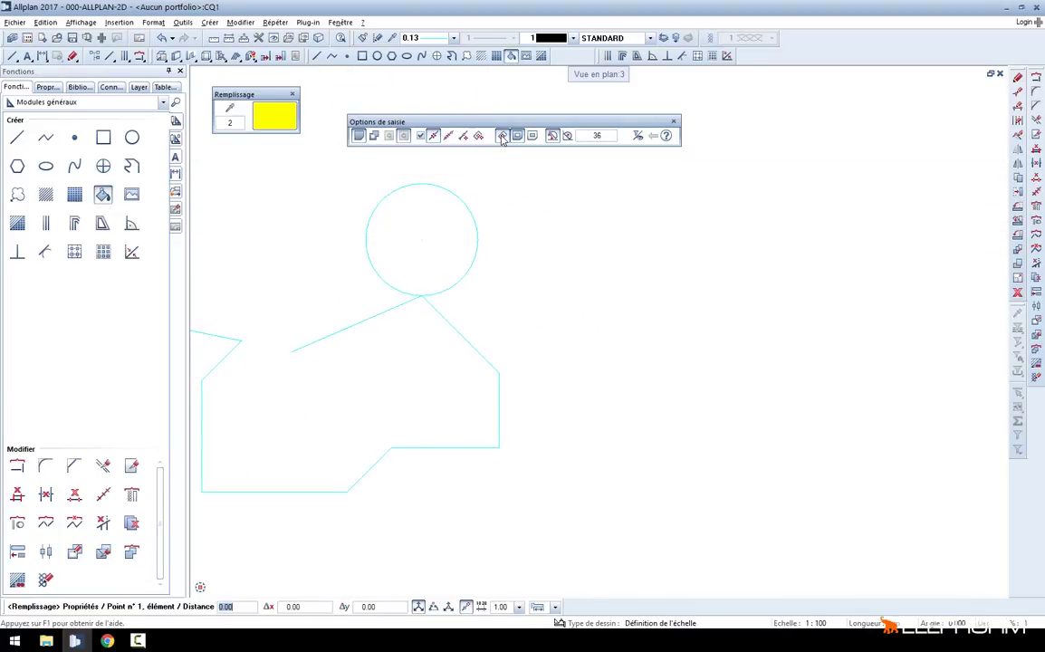
middle_click_drag(269, 212, 281, 214)
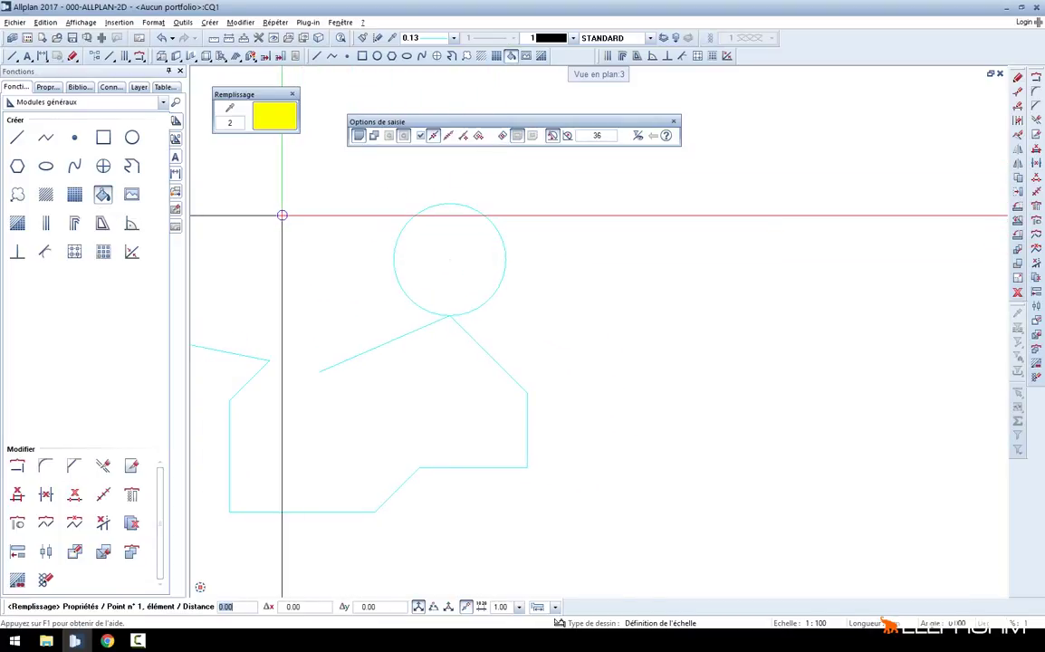
left_click(329, 215)
left_click(329, 285)
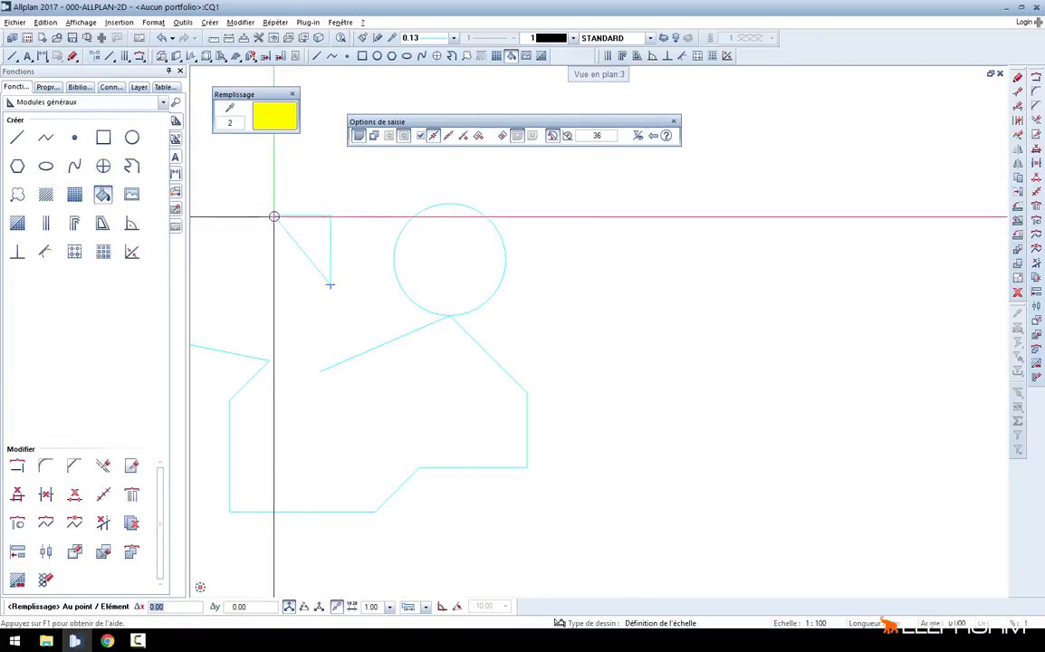
left_click(281, 287)
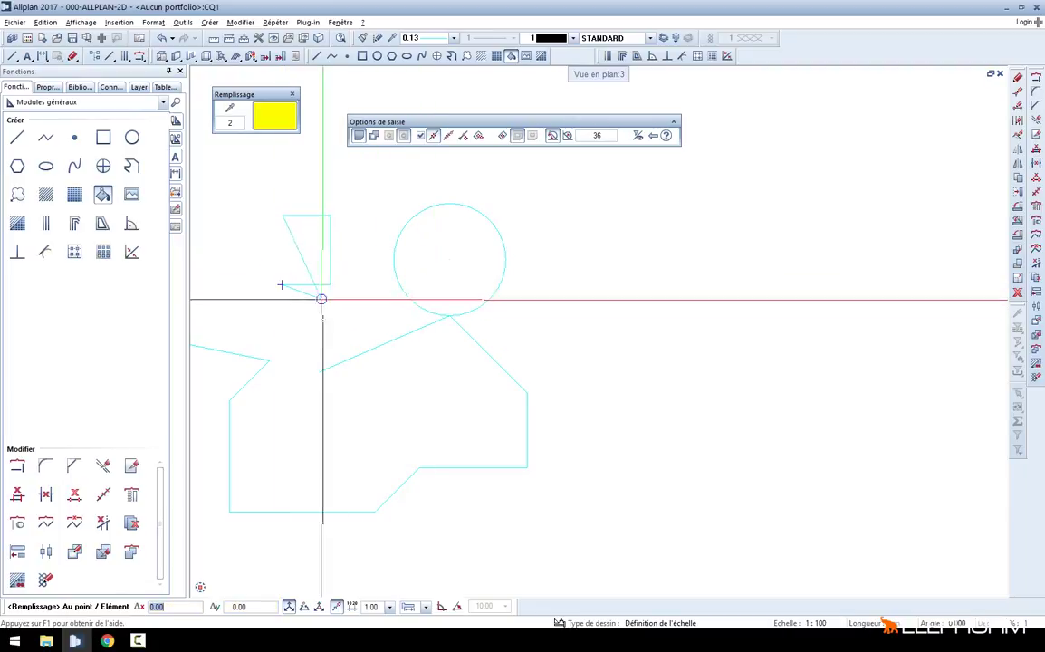
left_click(282, 218)
key("Escape")
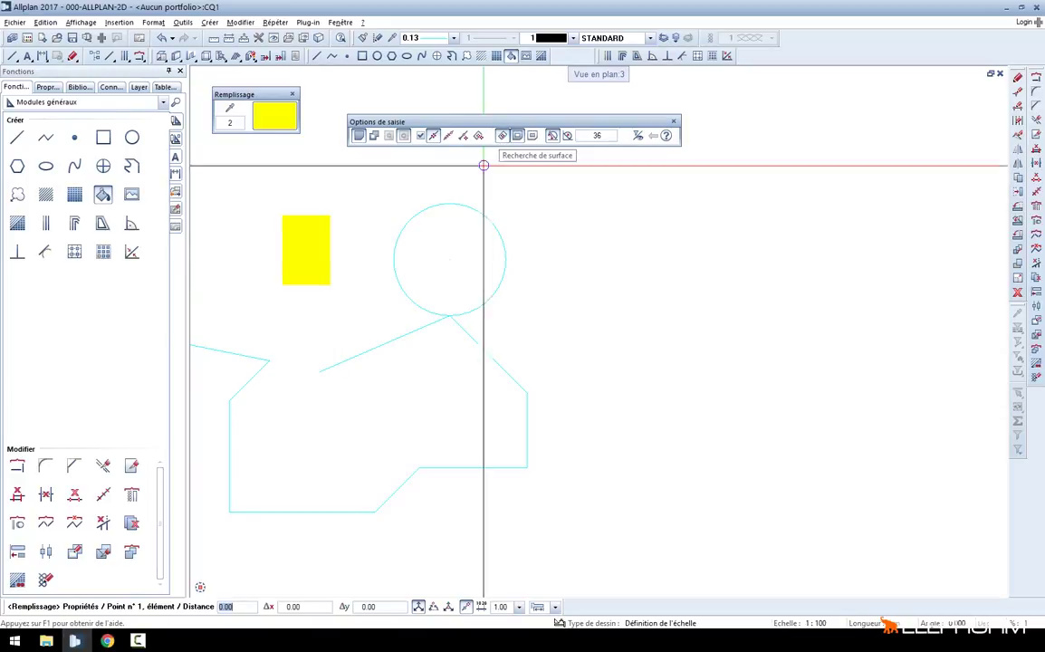
Fill the inside of the circle with the same yellow colour
left_click(423, 243)
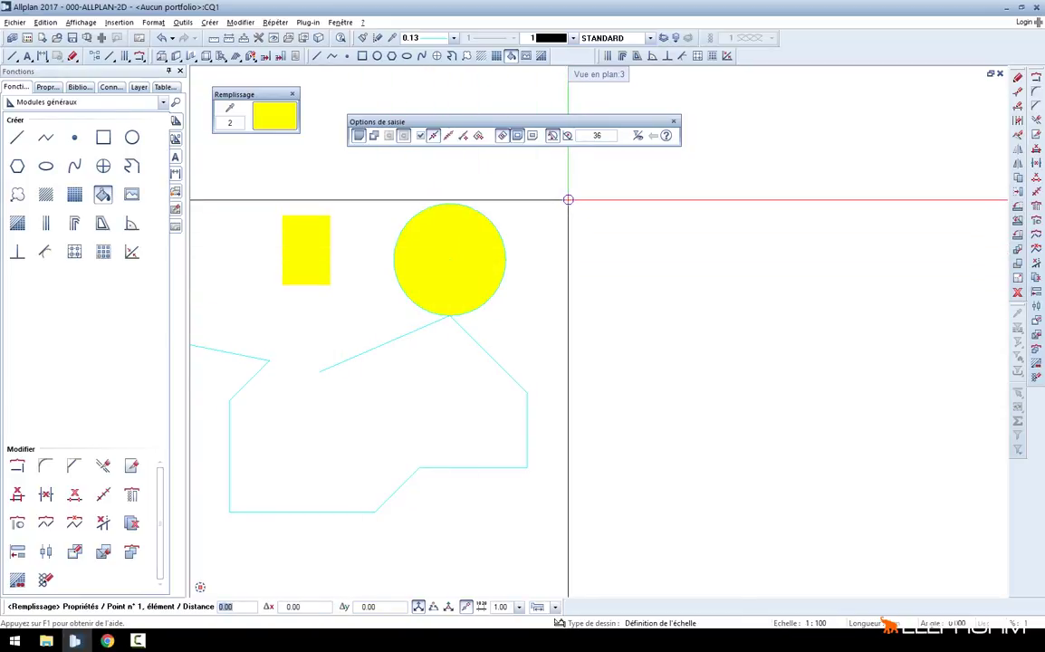
middle_click_drag(567, 199, 553, 221)
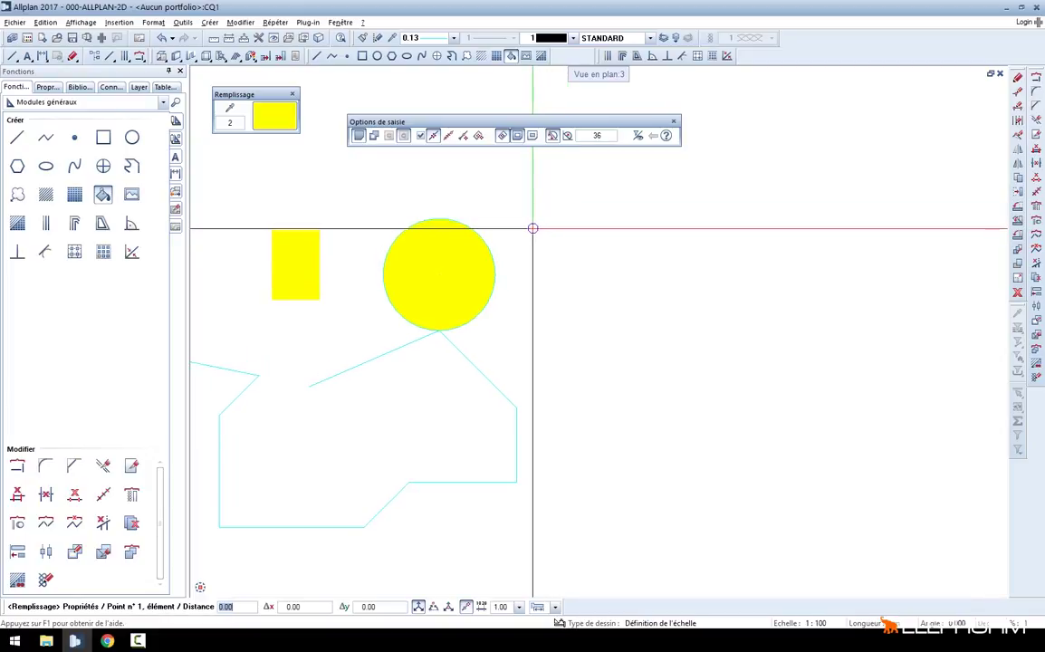
key("Escape")
middle_click_drag(541, 230, 560, 183)
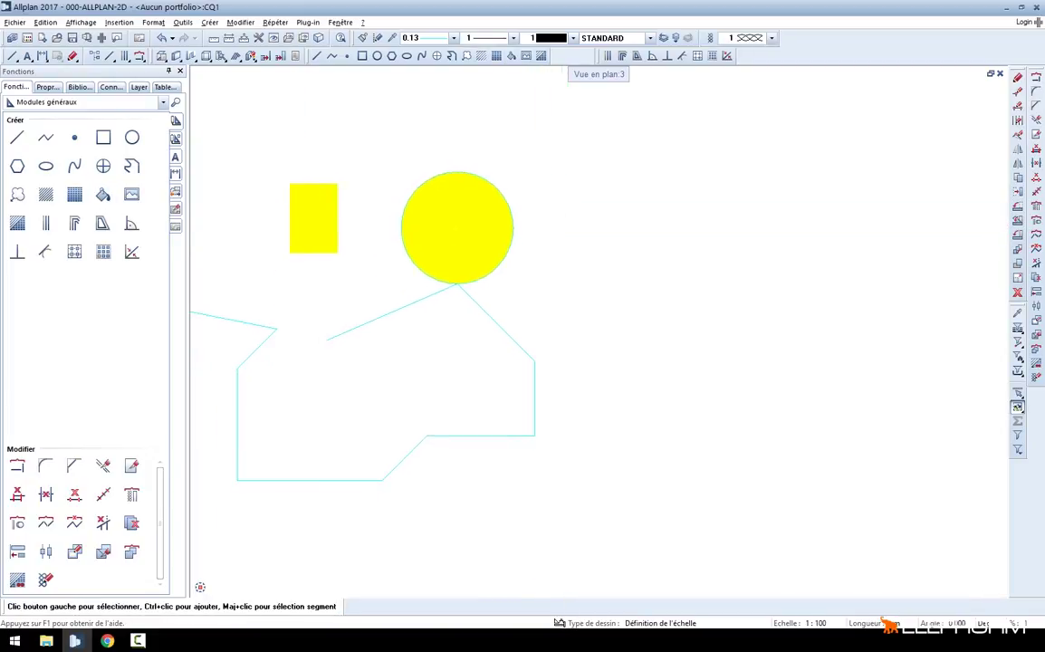
Start a single parallel polygon at spacing 10 along the outline's left end and left-side corners
left_click(74, 224)
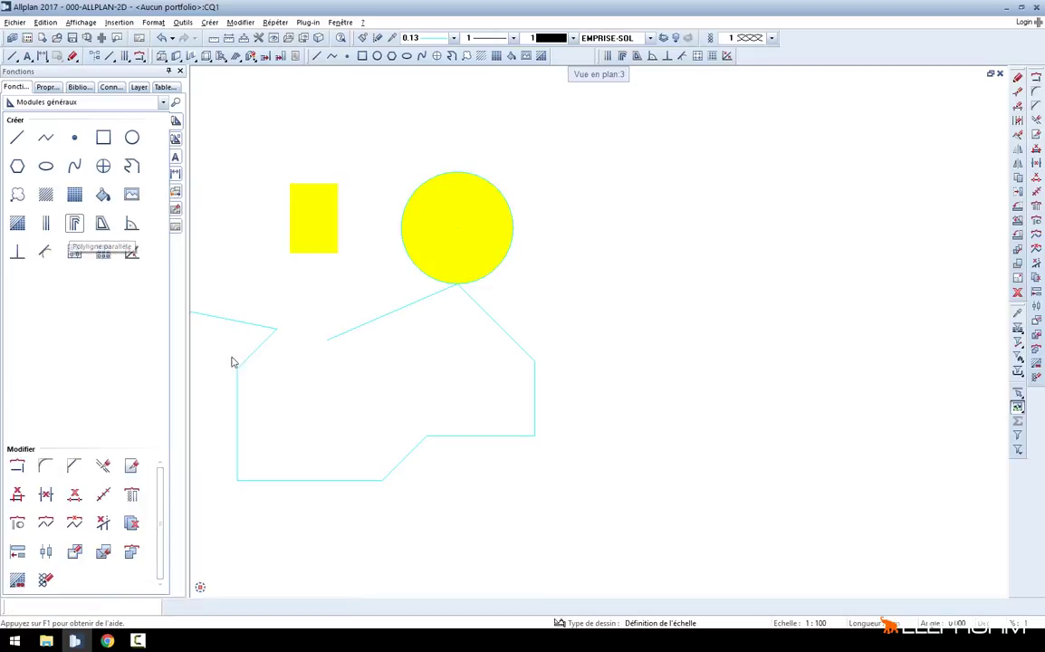
middle_click_drag(233, 360, 484, 342)
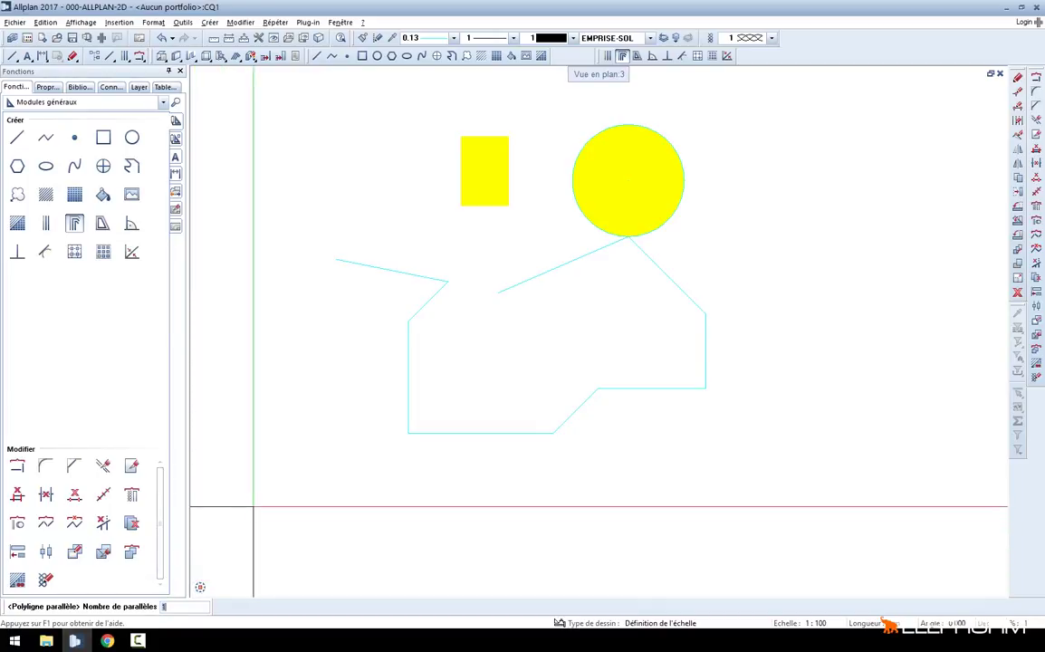
key("Return")
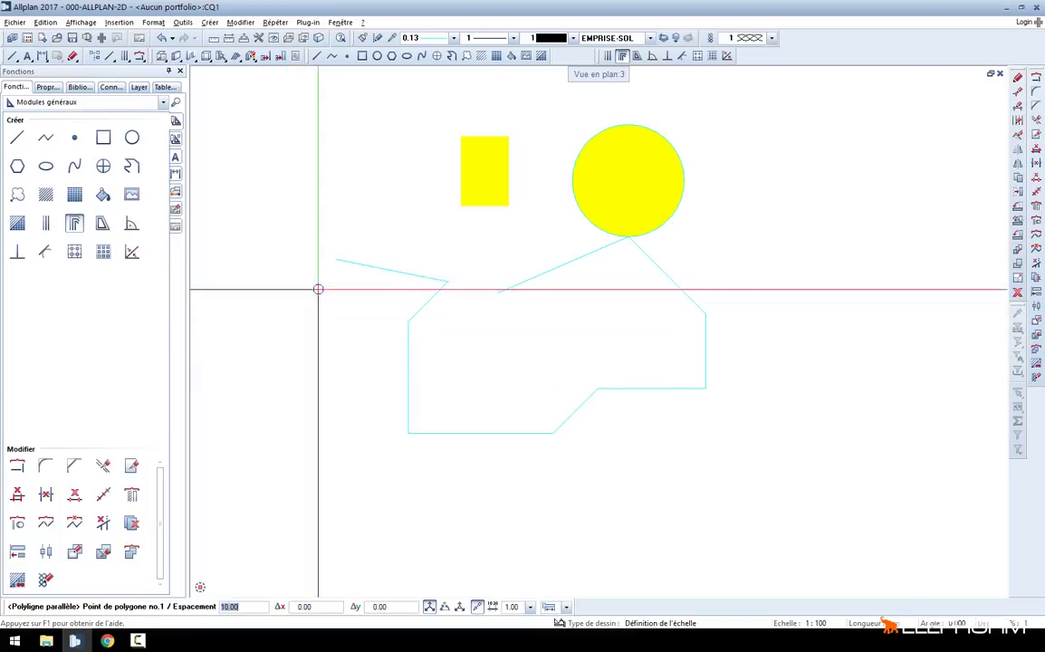
left_click(335, 260)
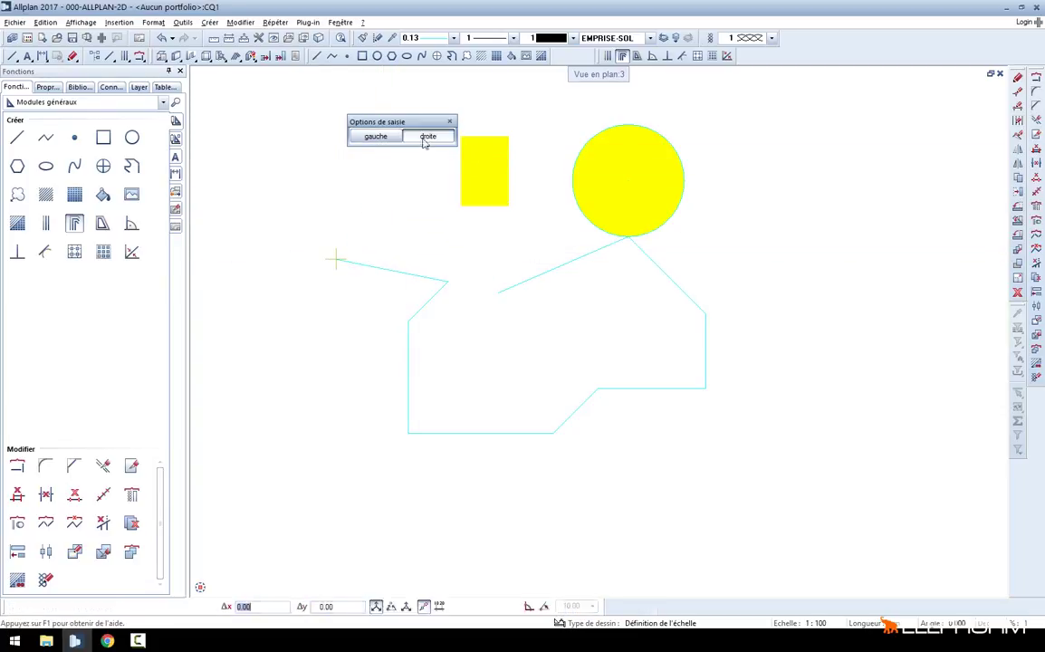
scroll(392, 263, "up", 4)
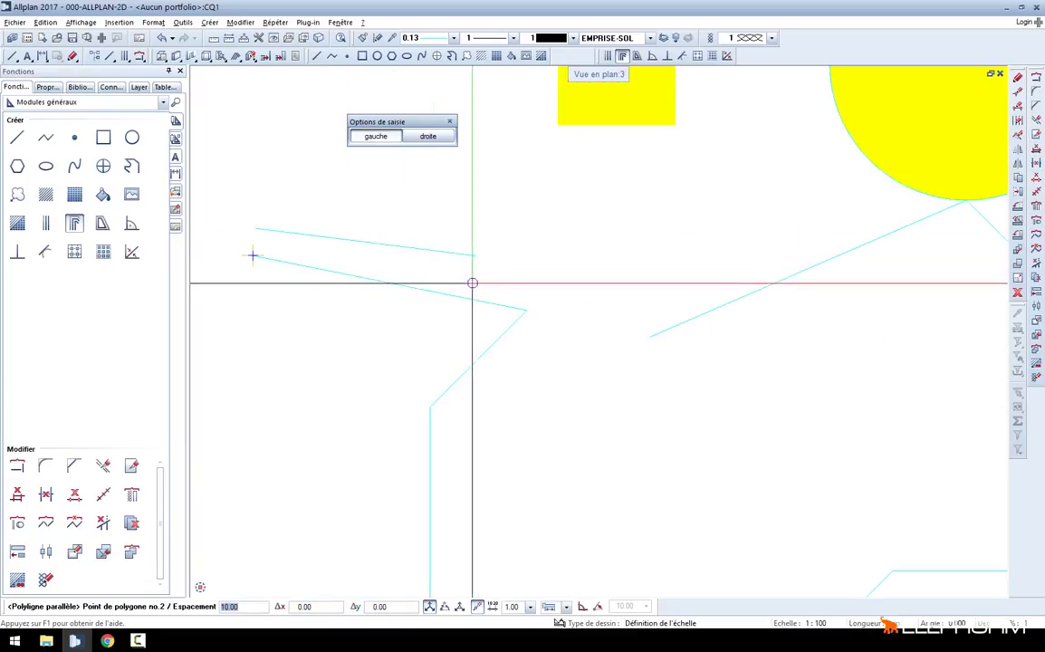
left_click(525, 309)
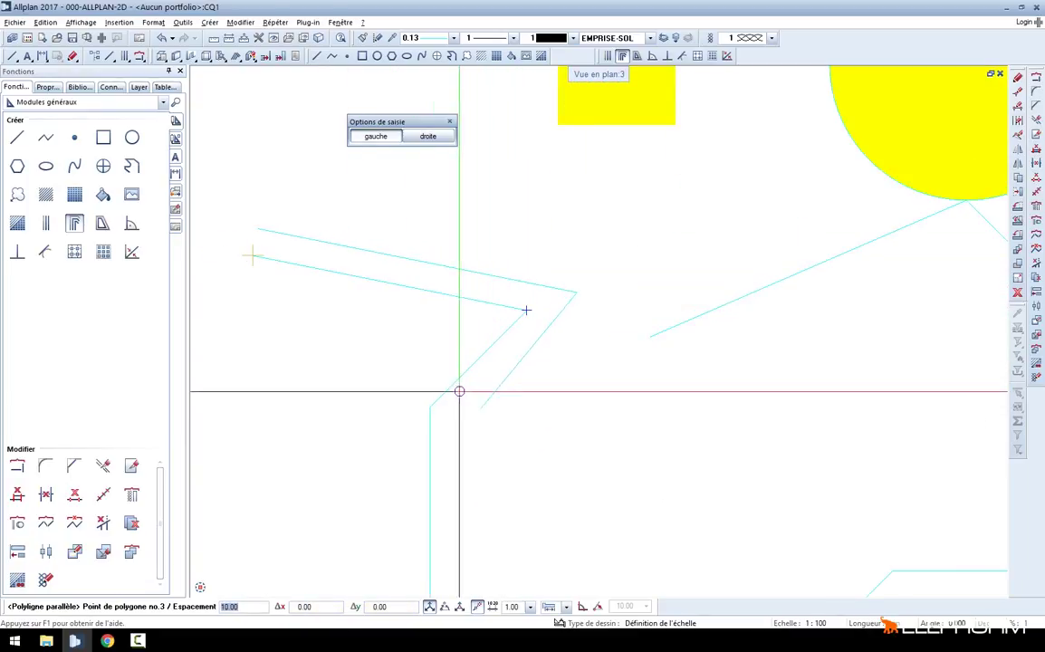
left_click(430, 408)
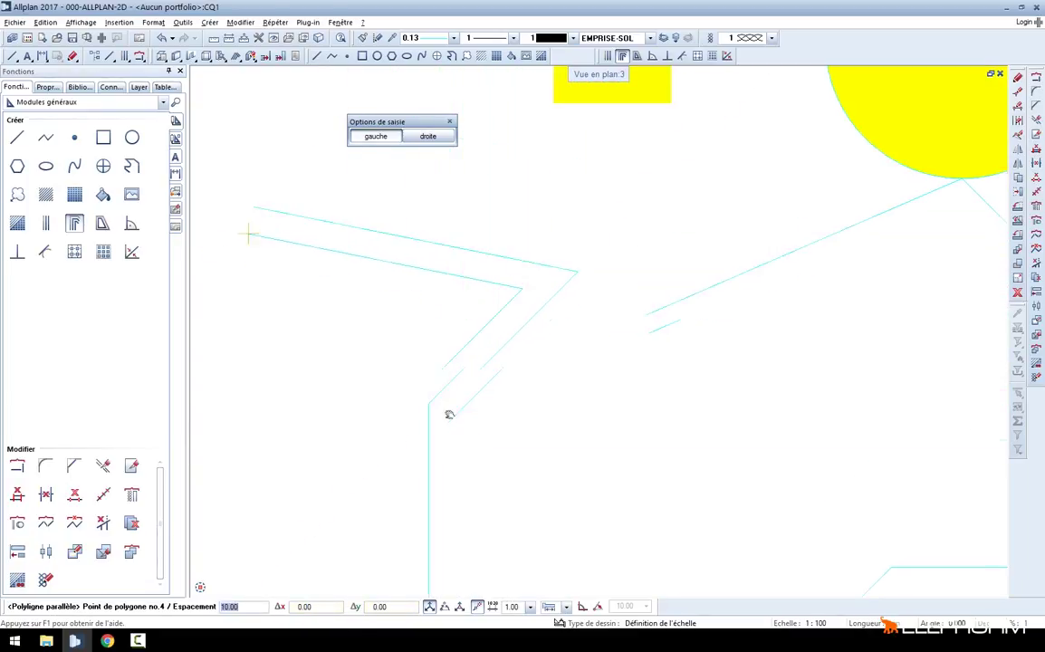
scroll(447, 415, "down", 2)
left_click(454, 391)
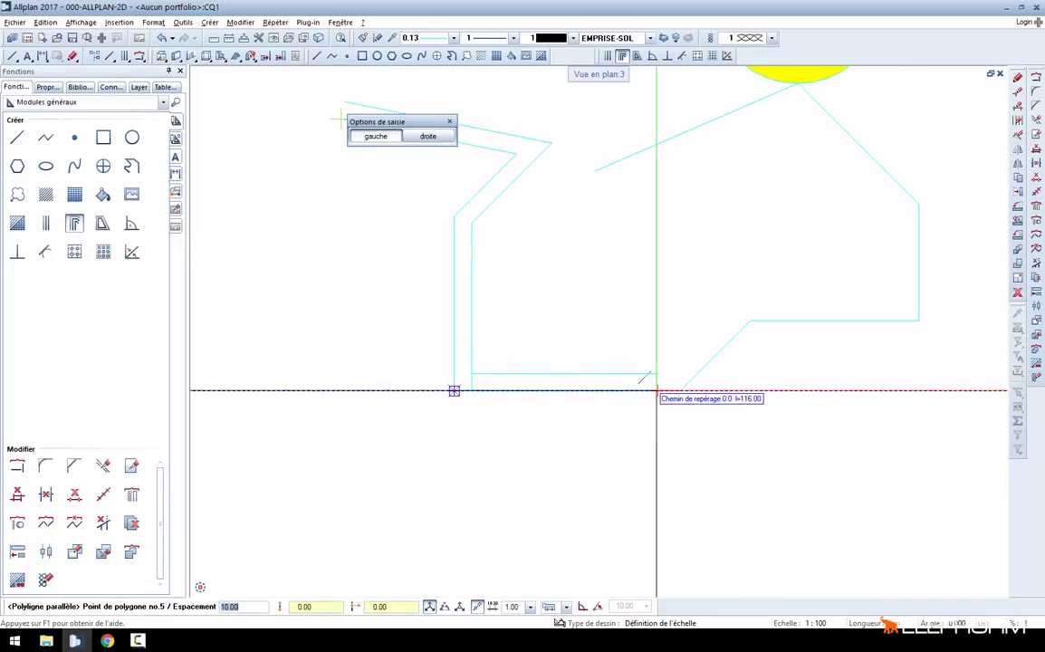
left_click(680, 391)
Continue the parallel past the bottom-right, right-side and apex corners to the outline's end
left_click(749, 320)
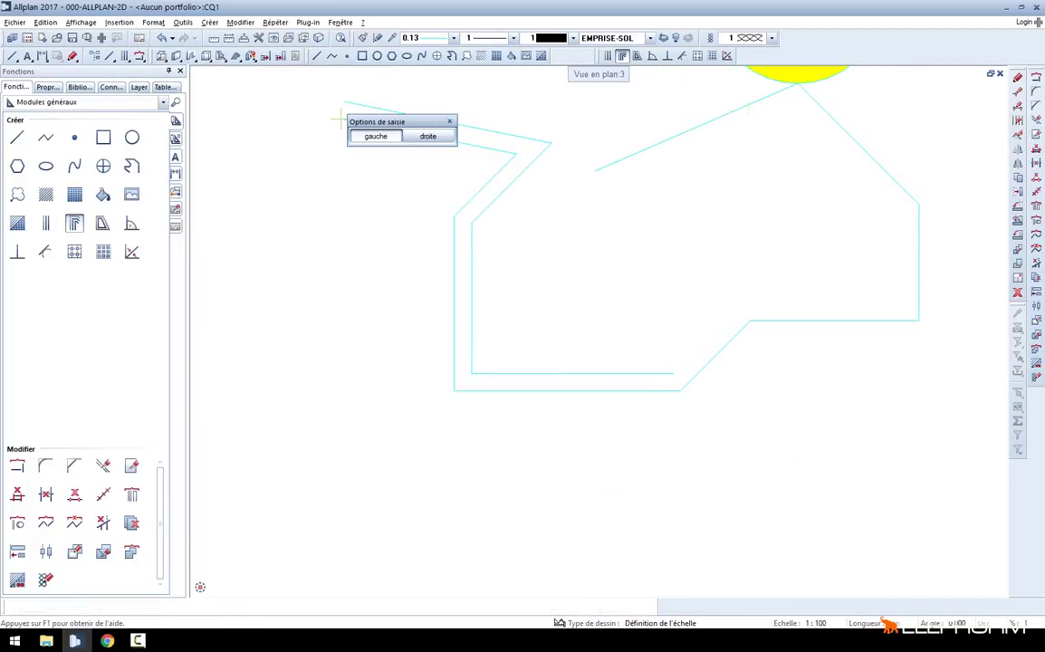
left_click(919, 320)
key("Escape")
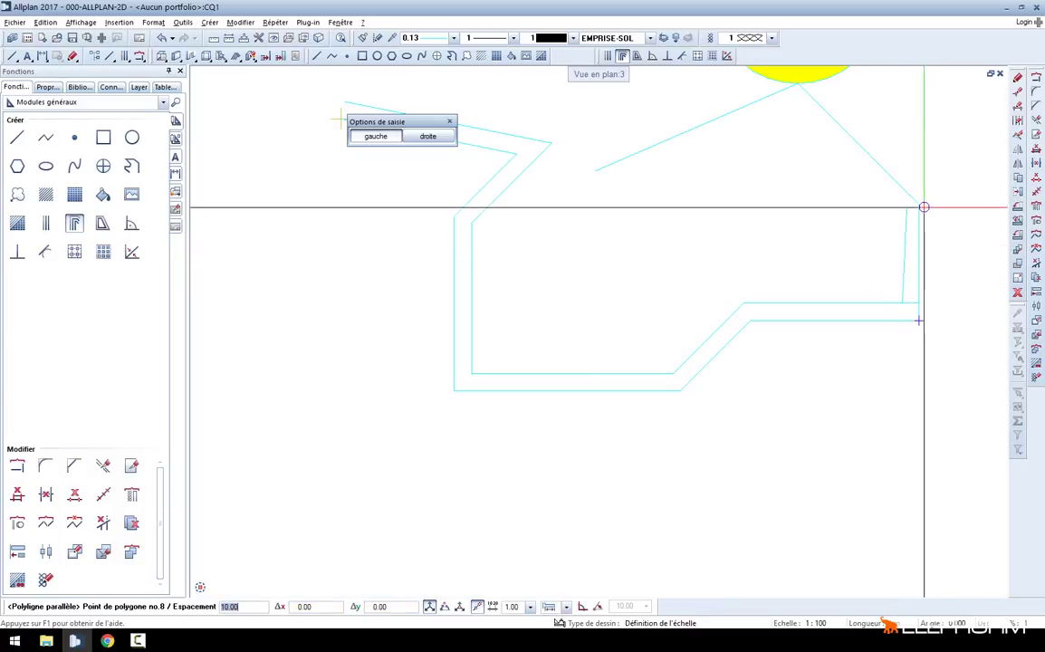
left_click(919, 204)
left_click(798, 84)
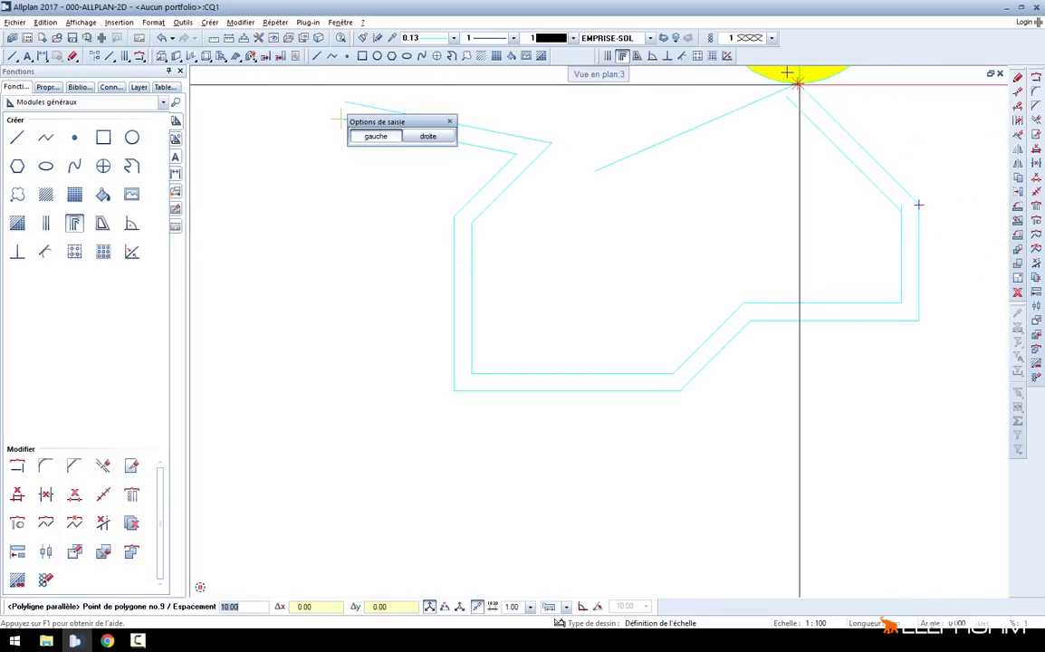
left_click(594, 170)
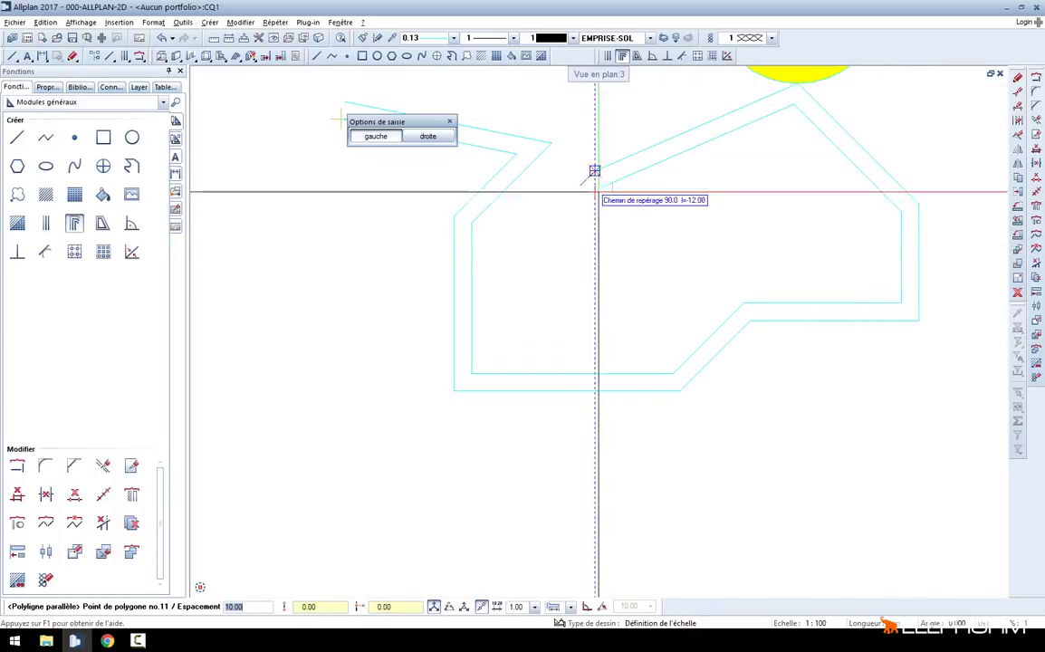
scroll(662, 292, "down", 1)
scroll(588, 312, "down", 2)
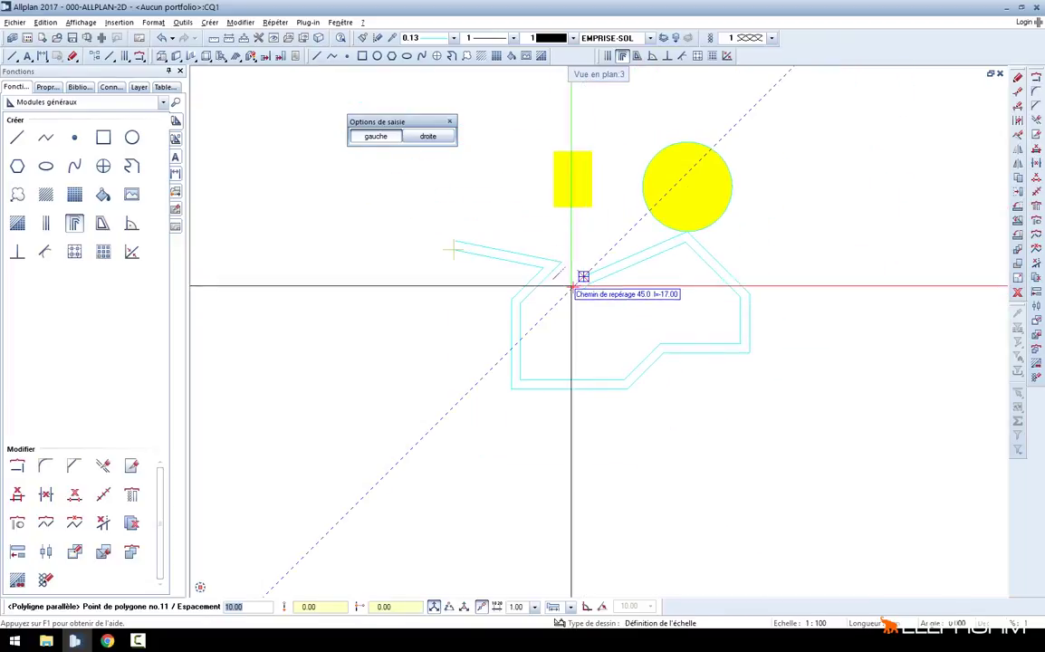
key("Escape")
scroll(571, 299, "up", 3)
scroll(557, 306, "down", 1)
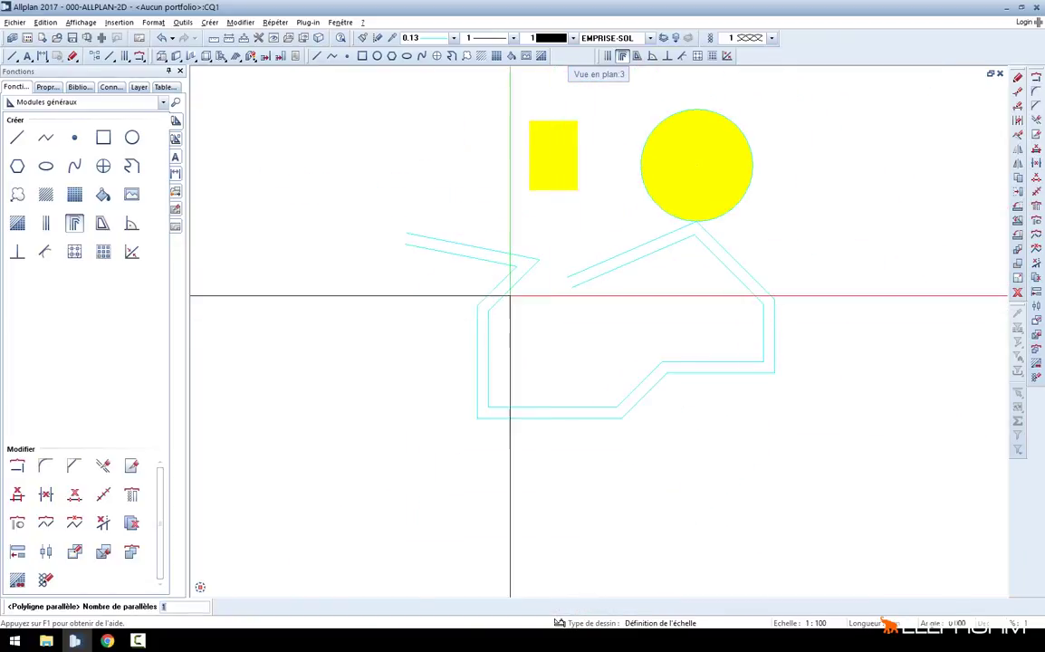
key("Escape")
scroll(412, 234, "up", 3)
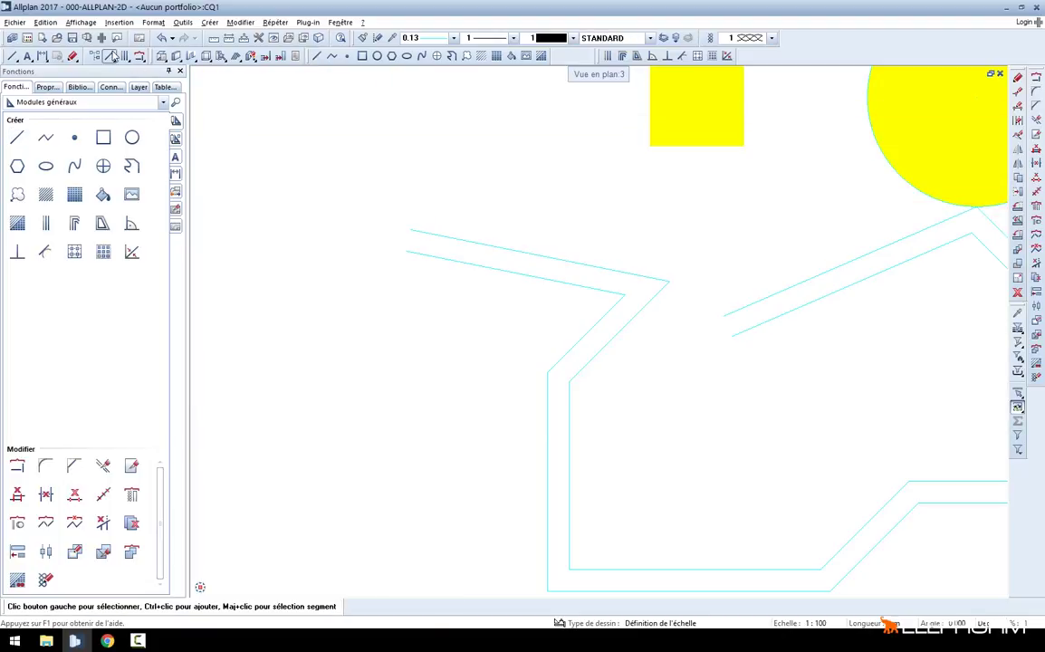
Draw lines closing the left and right ends of the wall band
left_click(16, 137)
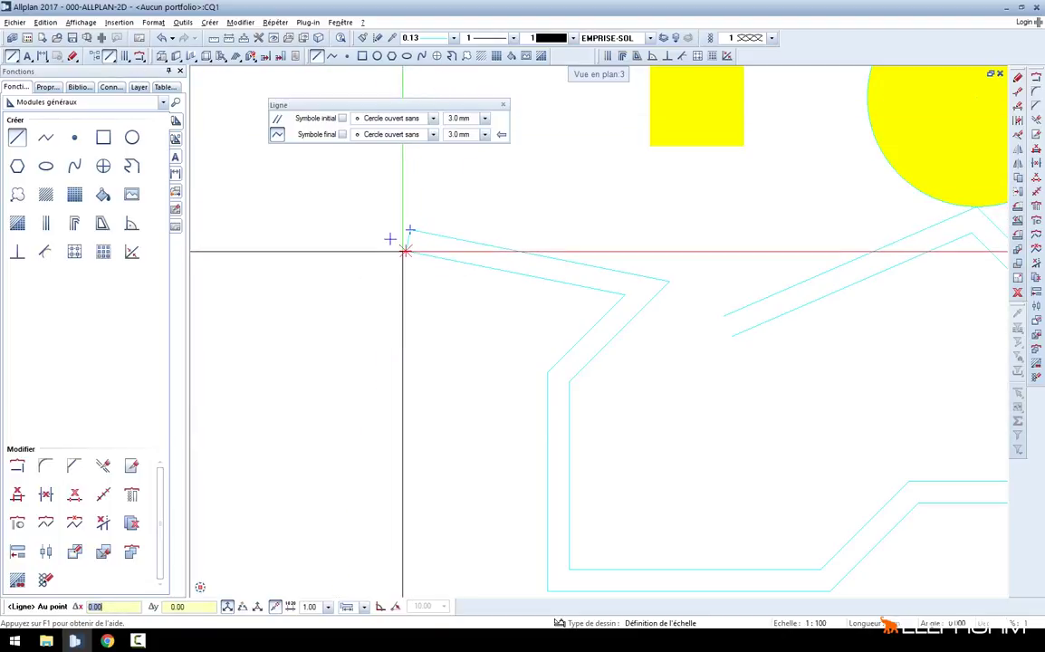
left_click(405, 251)
middle_click_drag(661, 368, 640, 341)
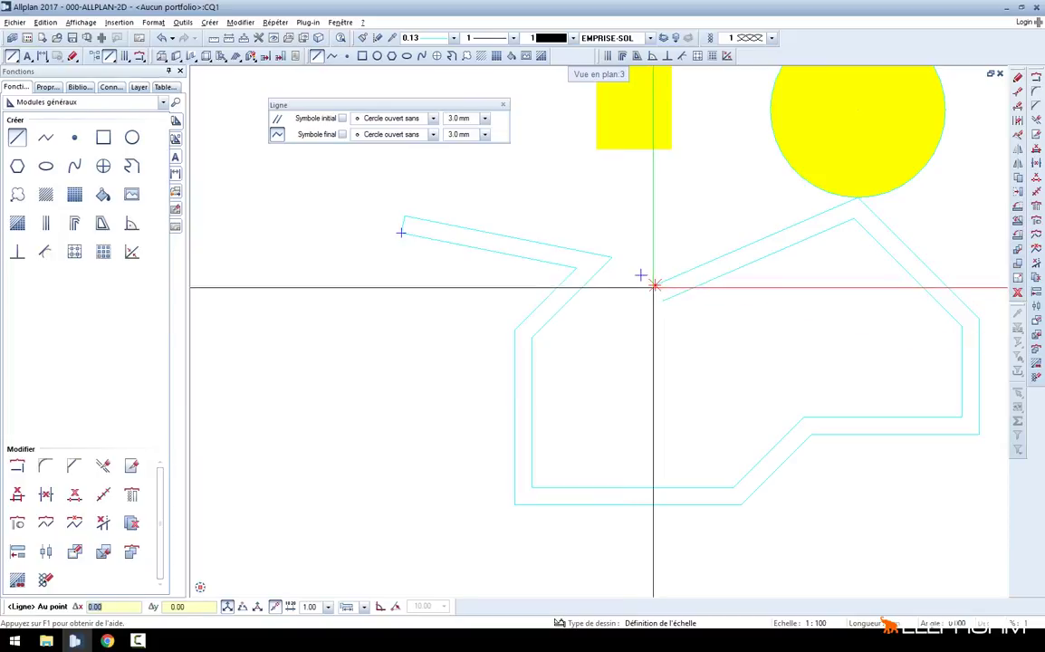
left_click(661, 300)
key("Escape")
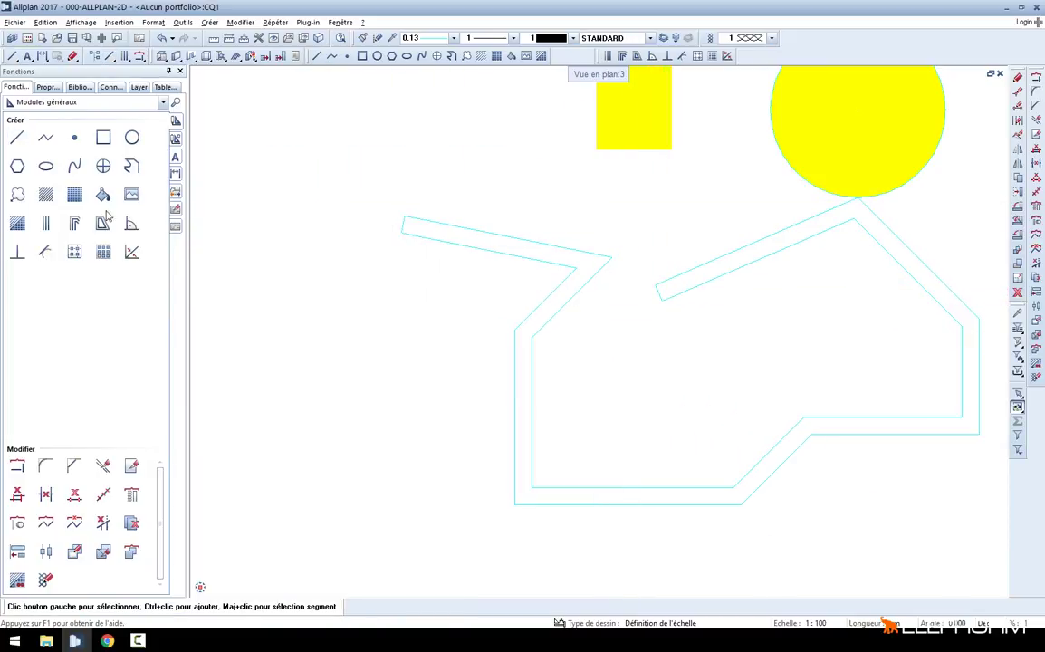
Start hatch 301 and switch on a background colour in its properties
left_click(42, 199)
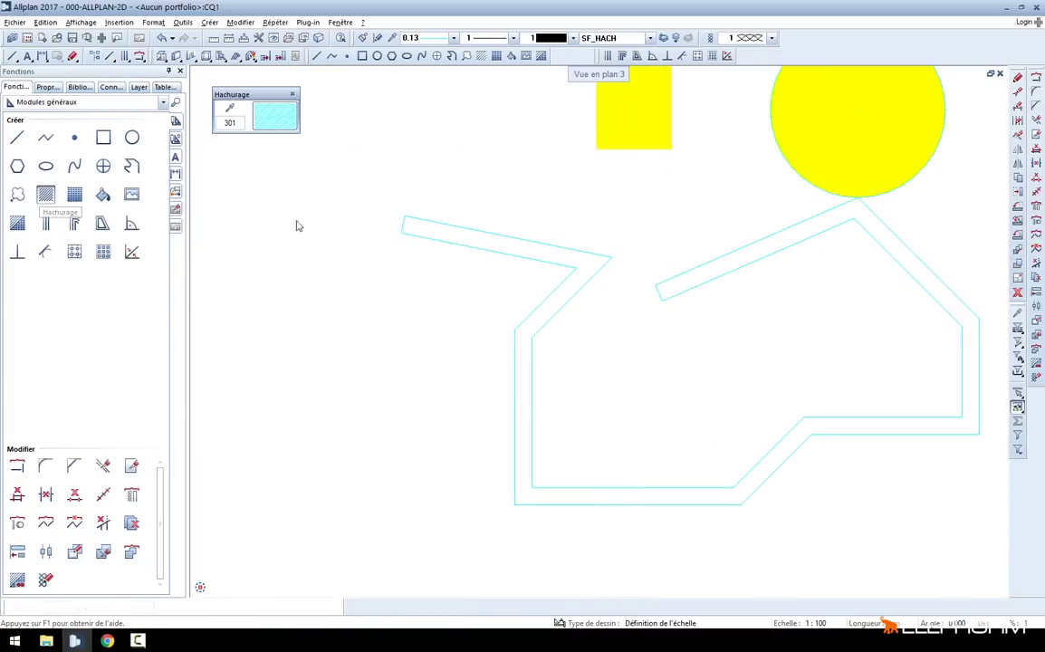
middle_click_drag(349, 310, 326, 306)
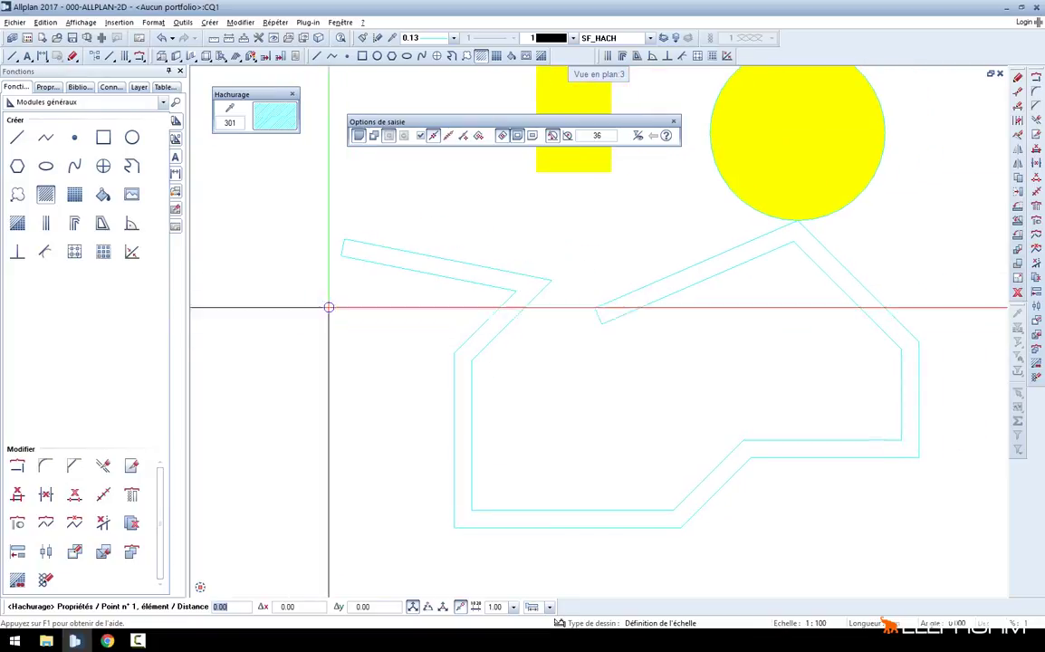
left_click(262, 121)
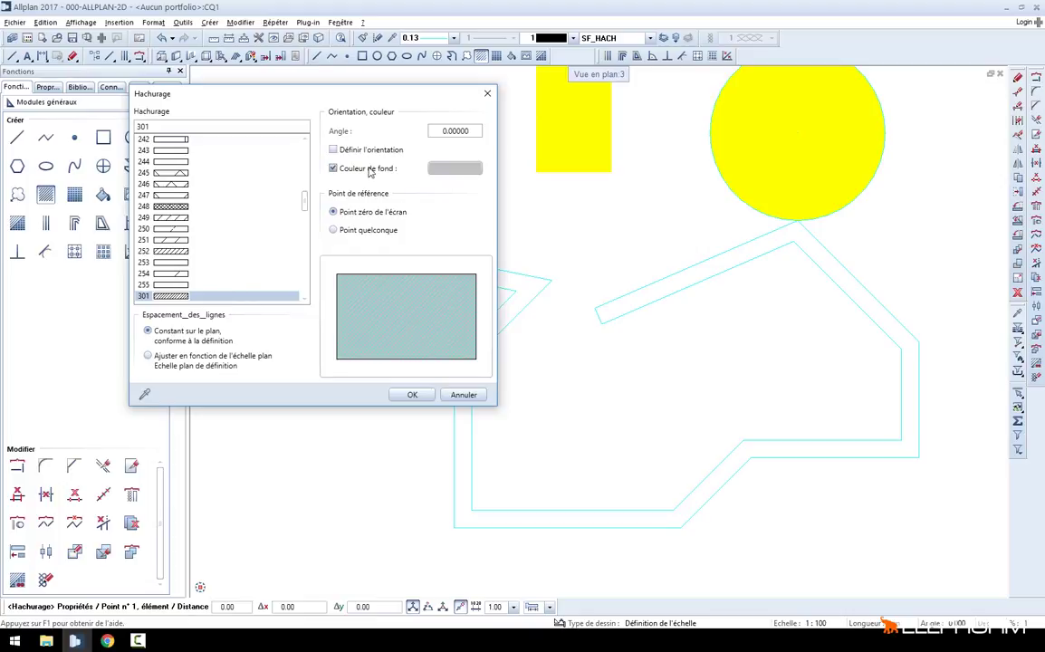
left_click(444, 171)
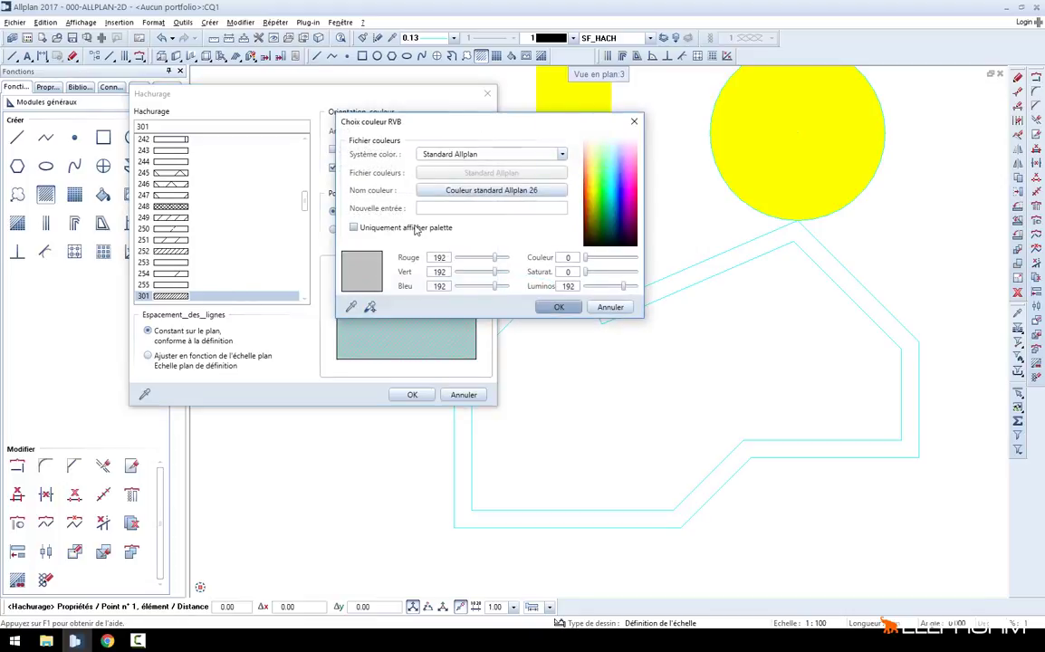
left_click(449, 190)
Choose Allplan standard colour 28 (light grey) as the background and confirm the settings
left_click_drag(456, 174, 699, 114)
scroll(670, 395, "down", 4)
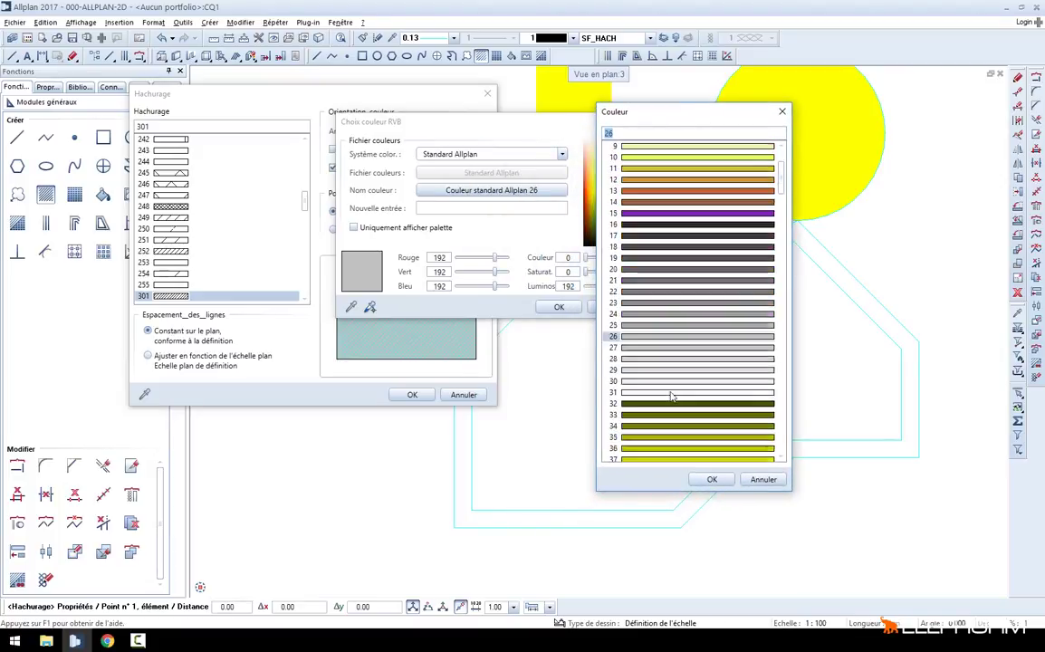
scroll(674, 389, "down", 3)
scroll(674, 381, "down", 5)
scroll(677, 371, "down", 3)
scroll(681, 369, "down", 3)
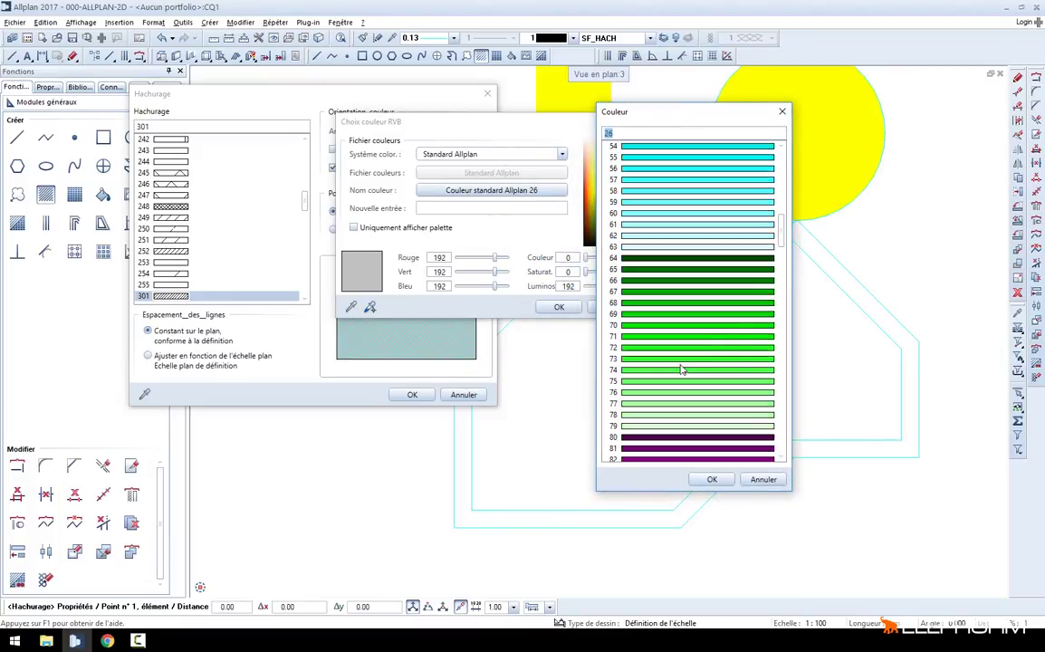
mouse_move(784, 242)
left_mouse_down()
mouse_move(787, 457)
mouse_move(789, 204)
left_mouse_up()
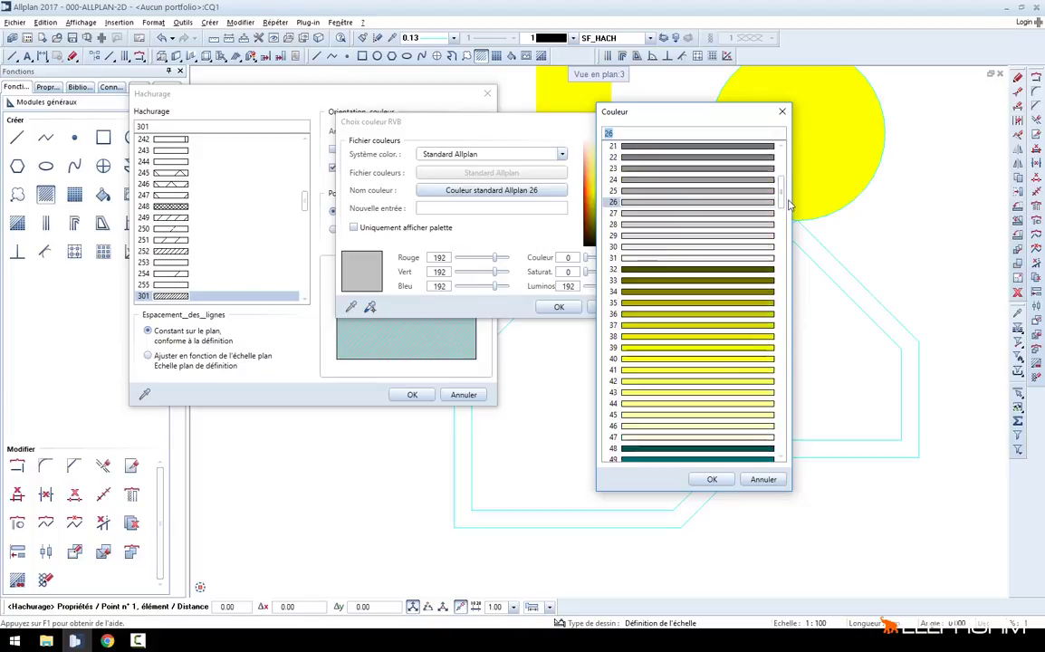
double_click(664, 224)
left_click(560, 306)
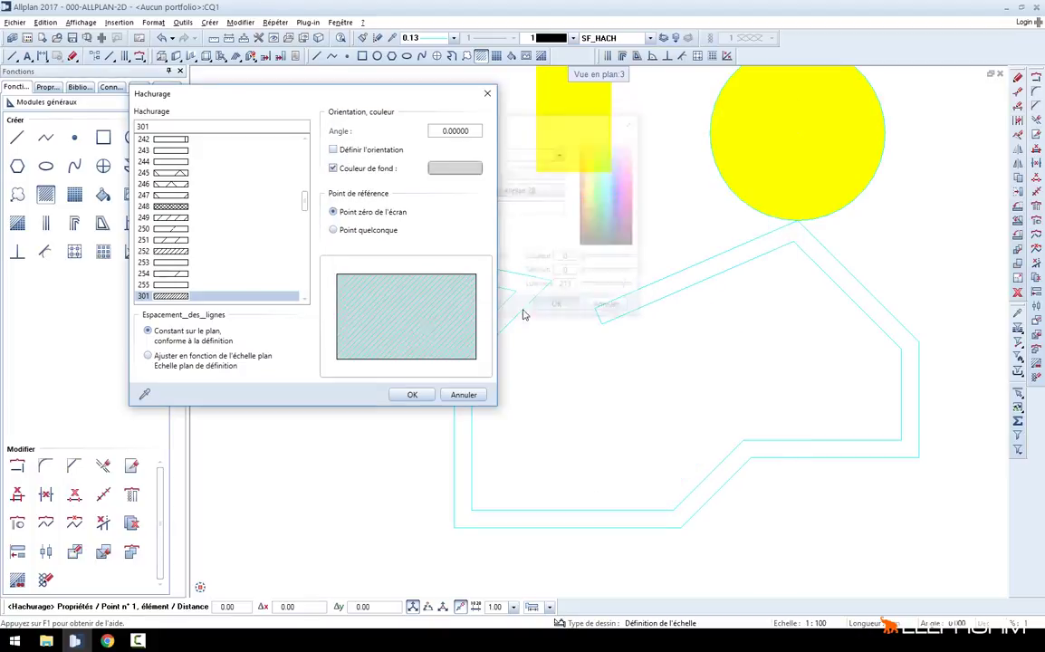
left_click(413, 396)
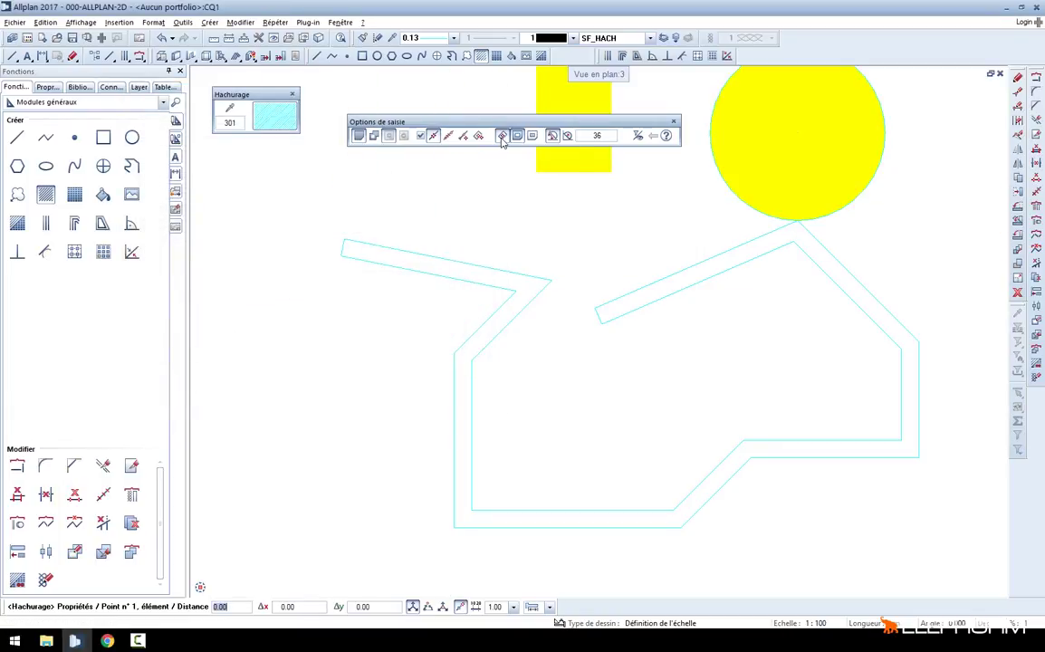
Fill the band between the two outlines with hatch 301 on a light grey background
scroll(402, 214, "up", 2)
scroll(362, 250, "up", 2)
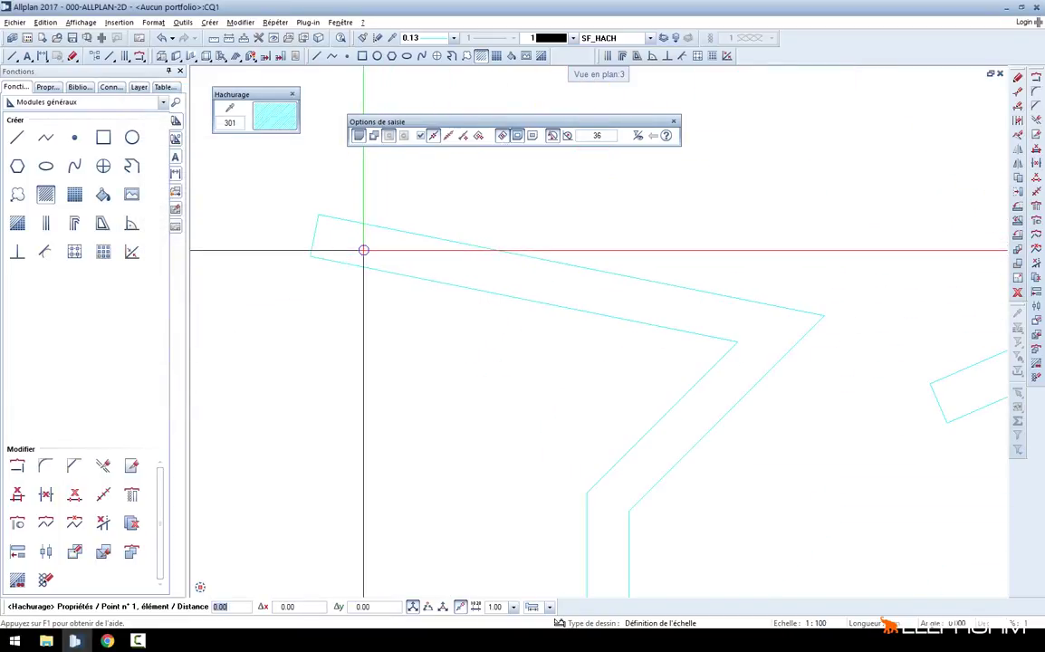
left_click(363, 250)
scroll(370, 245, "down", 1)
scroll(466, 282, "down", 2)
scroll(506, 405, "down", 1)
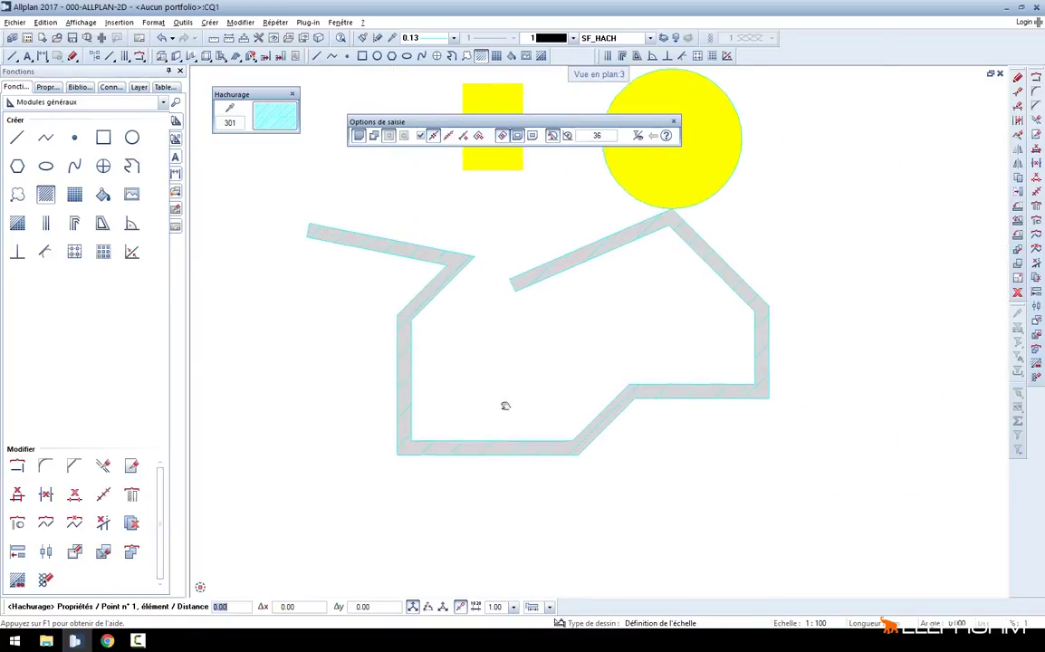
mouse_move(465, 335)
middle_mouse_down()
mouse_move(518, 338)
mouse_move(477, 306)
mouse_move(531, 273)
middle_mouse_up()
key("Escape")
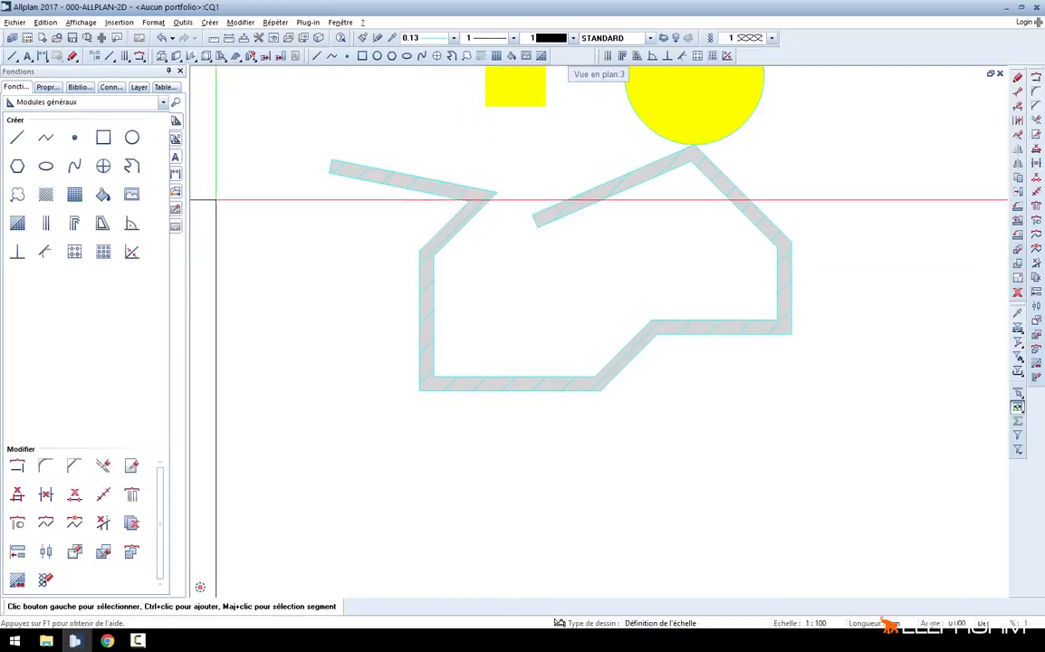
Start a parallel polyline with the linear pattern on, one parallel at 10.00 spacing
left_click(44, 139)
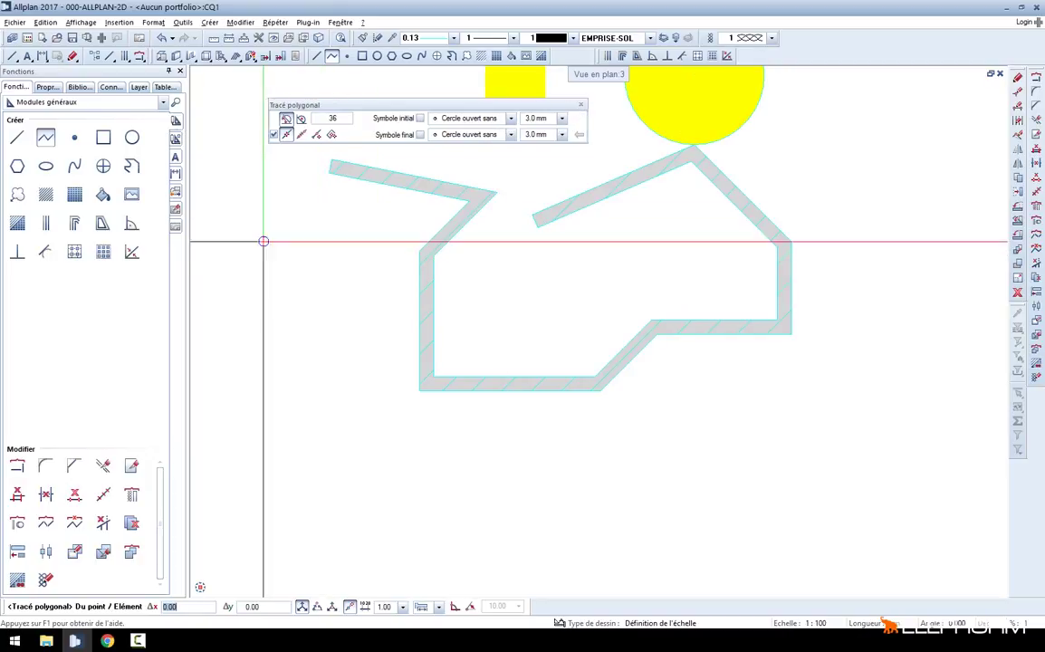
left_click(74, 223)
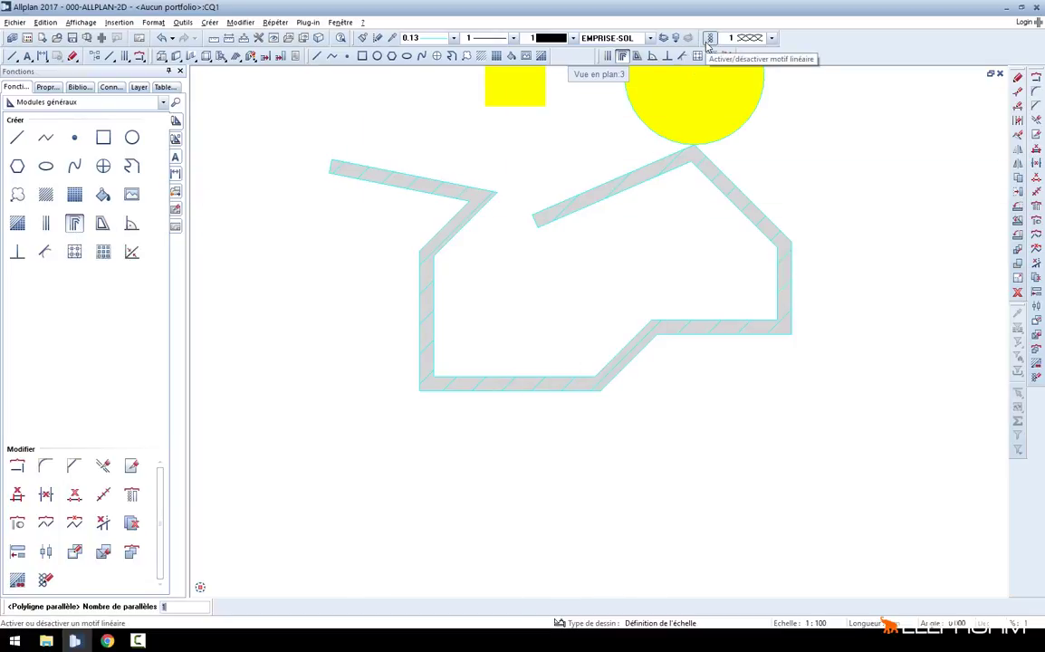
left_click(710, 39)
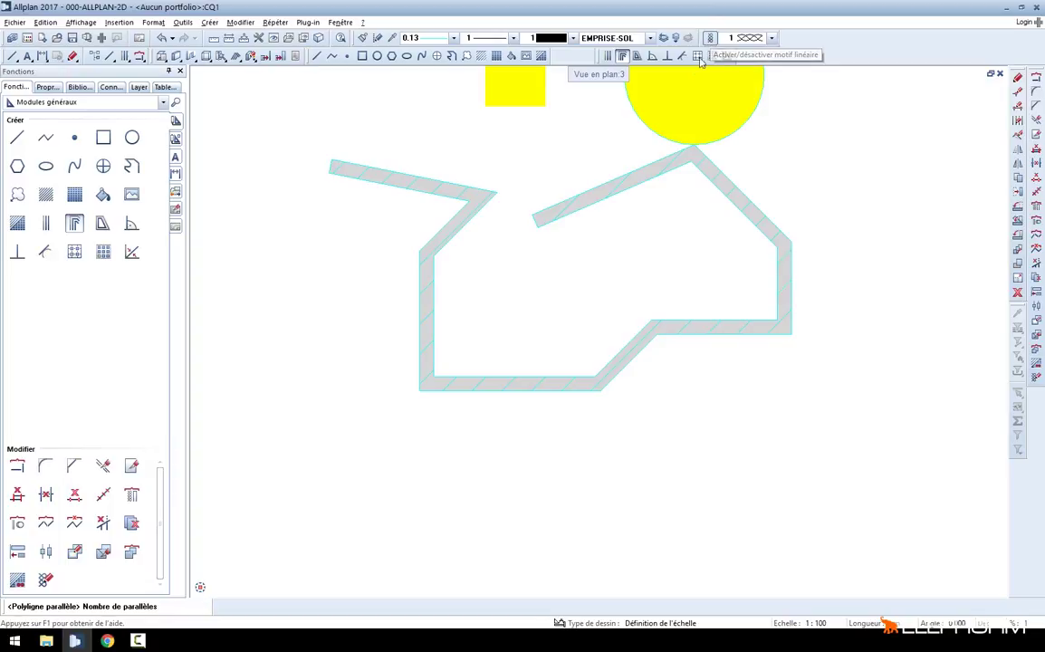
scroll(569, 258, "up", 1)
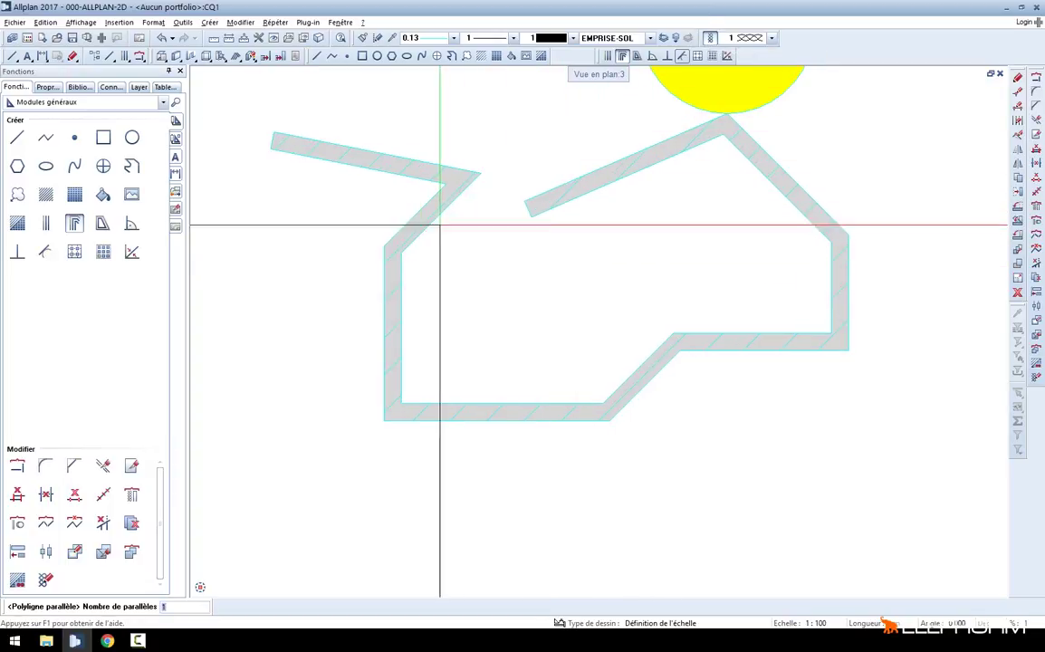
middle_click_drag(552, 273, 466, 291)
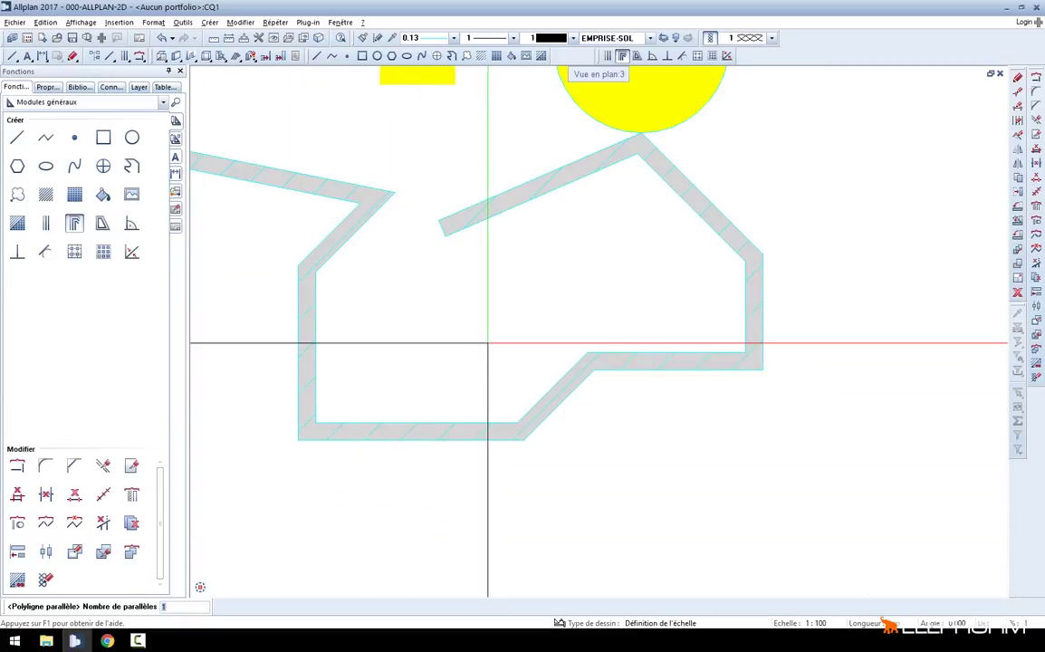
key("Return")
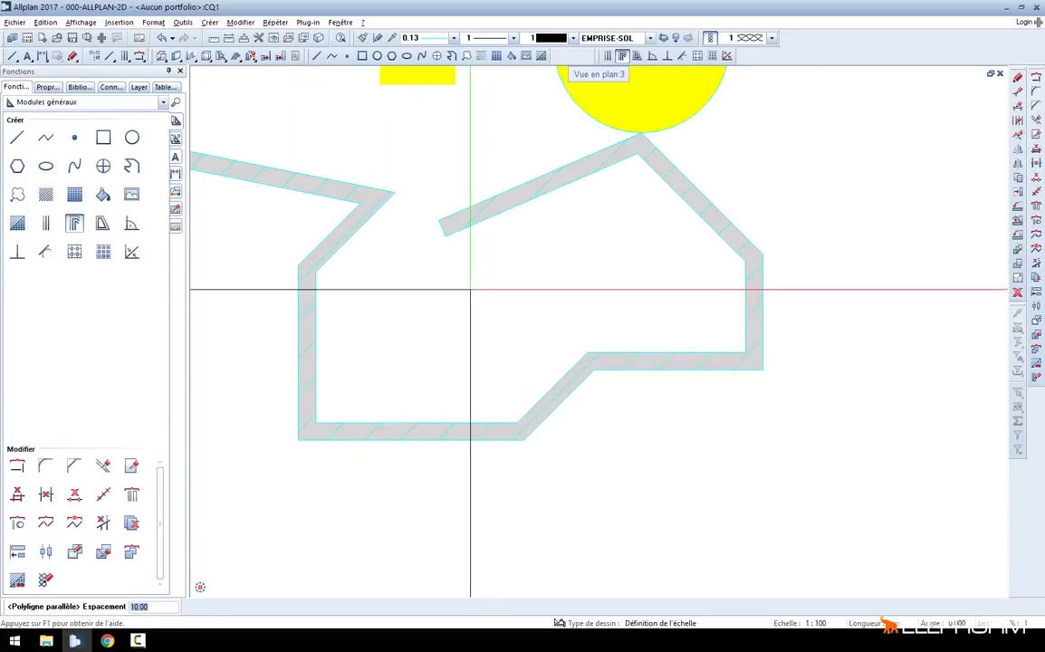
key("Return")
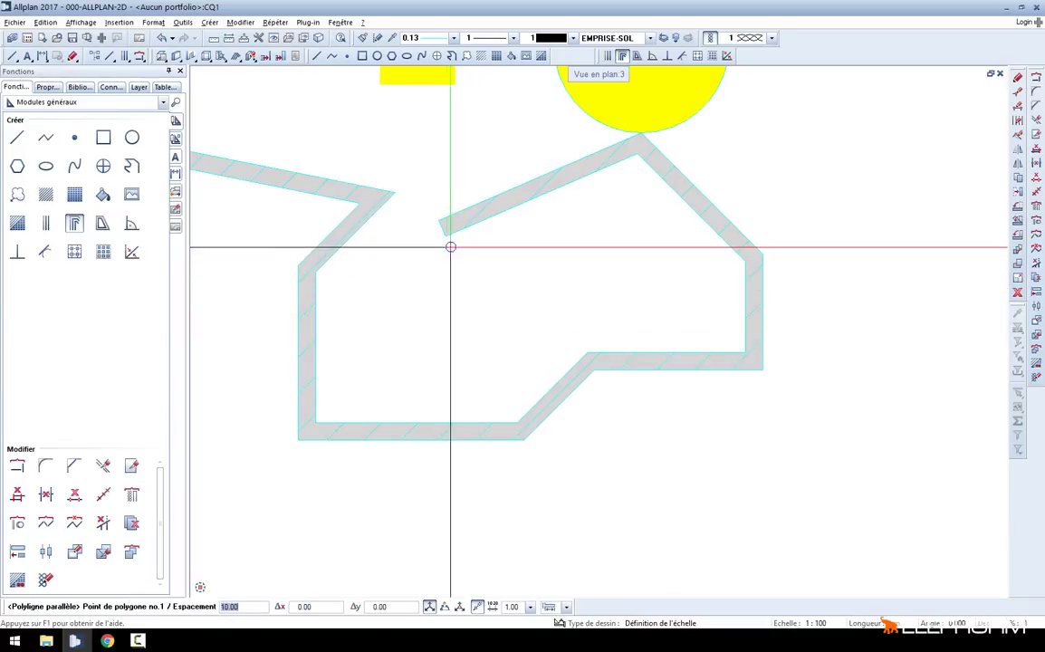
Trace the insulation line on the right side from the right arm's end round the apex and right corners
left_click(445, 235)
middle_click_drag(444, 235, 394, 282)
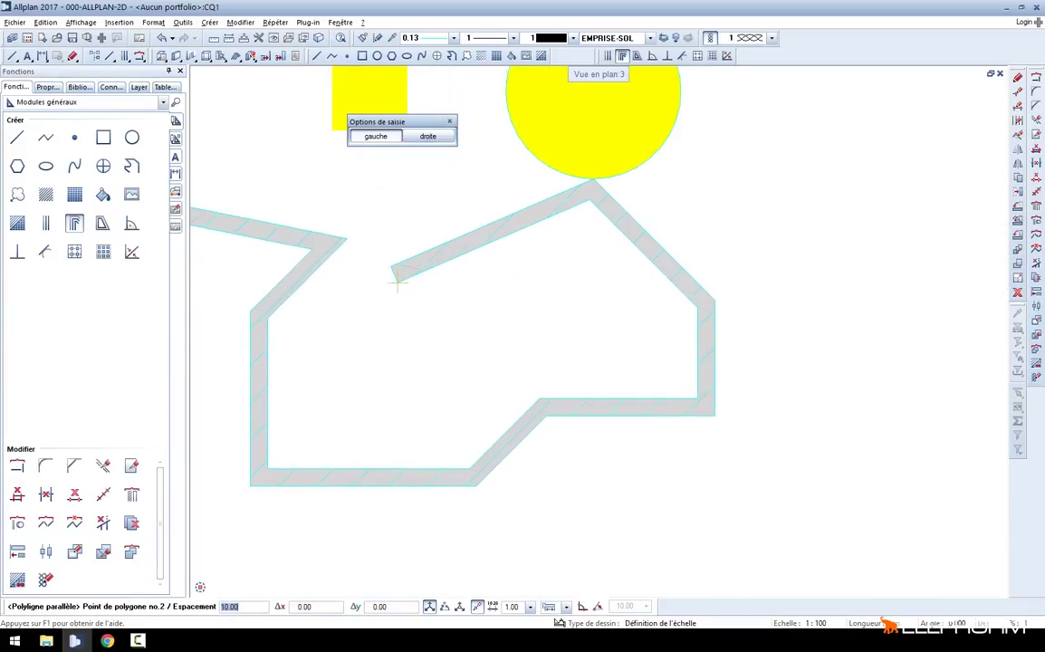
left_click(427, 135)
scroll(478, 236, "up", 1)
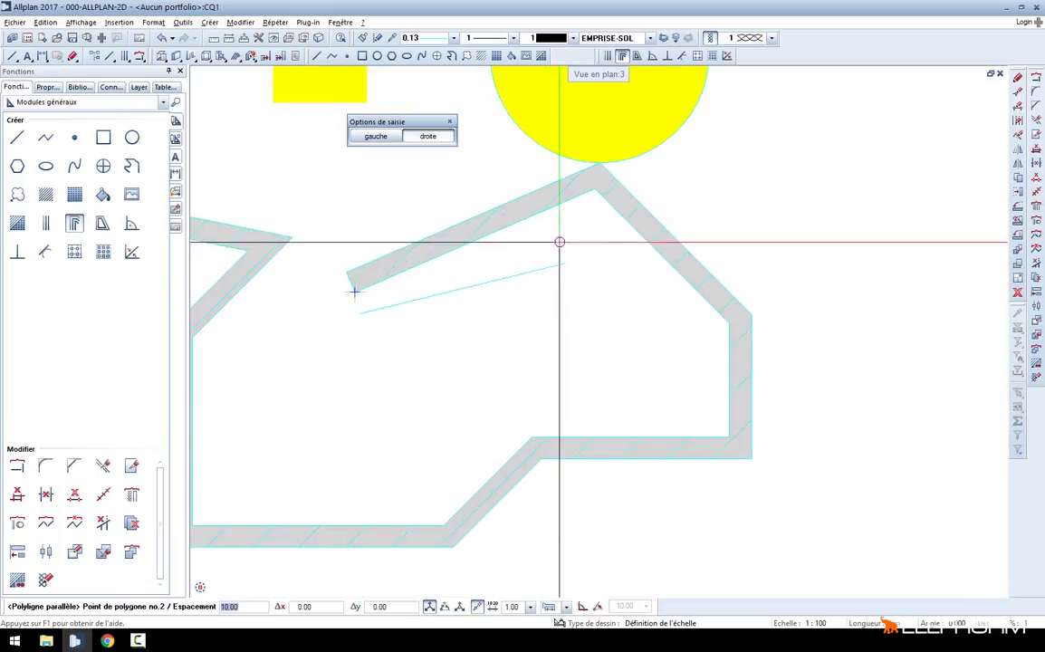
left_click(538, 207)
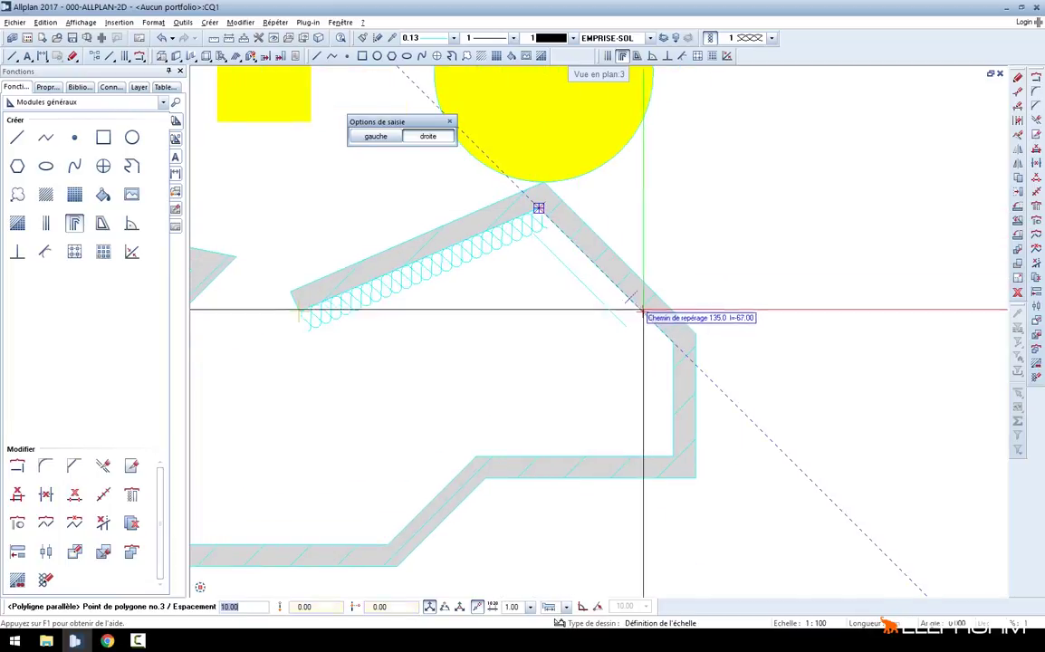
left_click(673, 342)
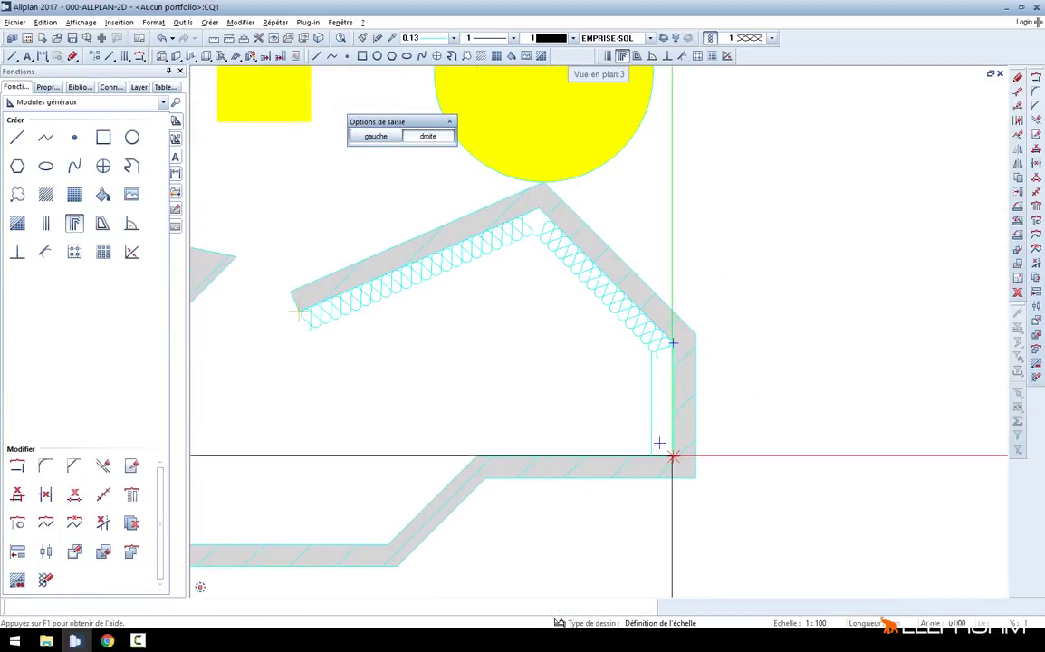
left_click(672, 455)
left_click(476, 455)
key("Escape")
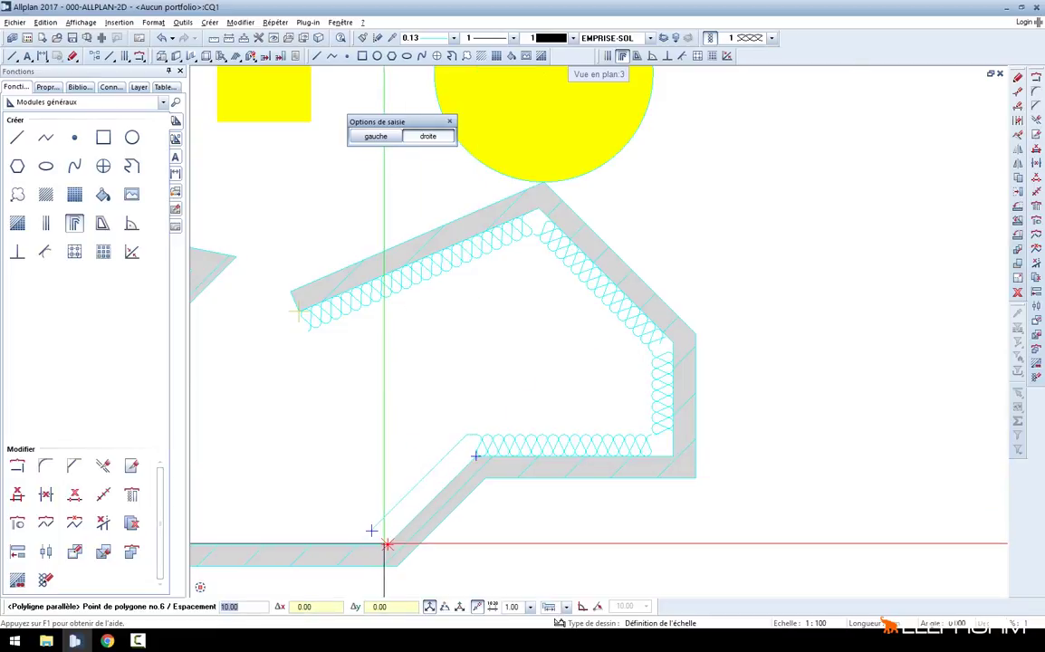
Continue the insulation line through the lower diagonal and left corners to the left arm's end
left_click(387, 540)
middle_click_drag(552, 402, 815, 301)
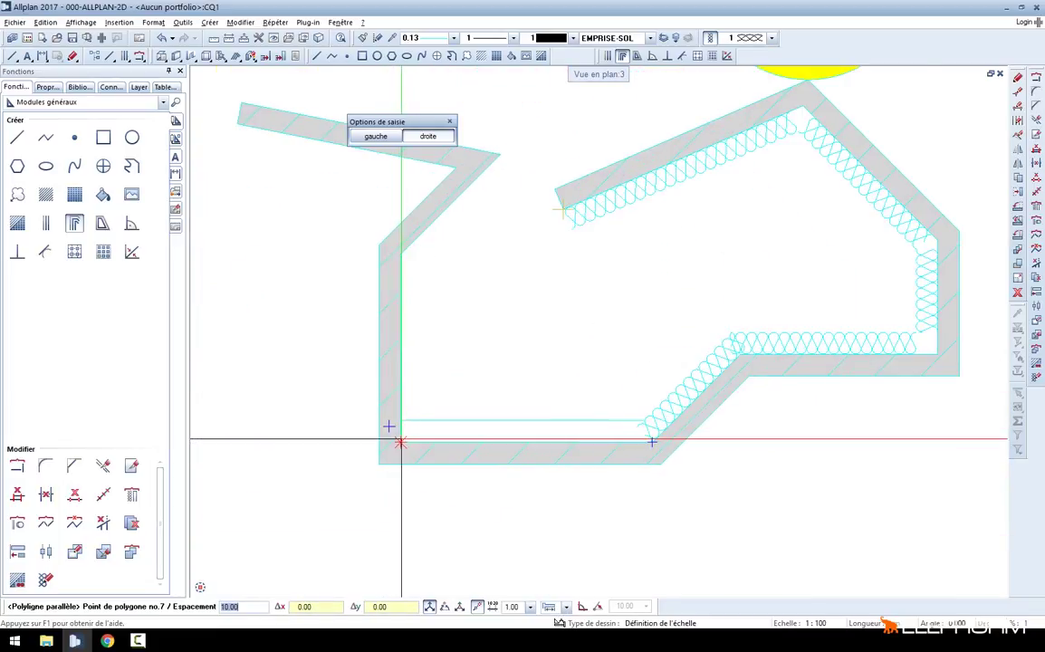
left_click(400, 442)
left_click(400, 254)
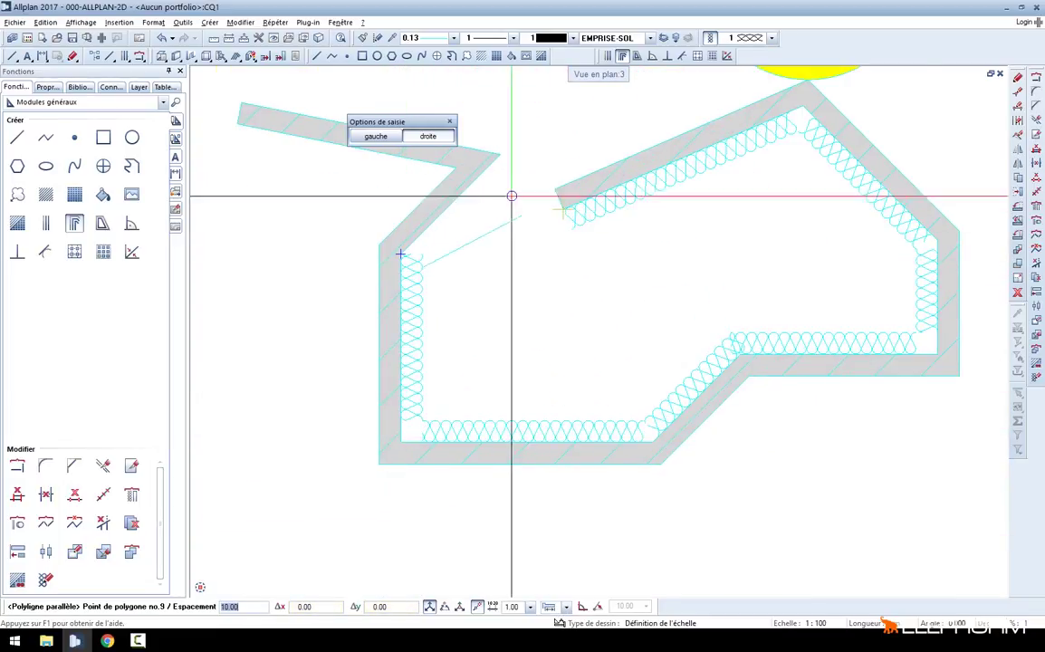
middle_click_drag(356, 94, 396, 212)
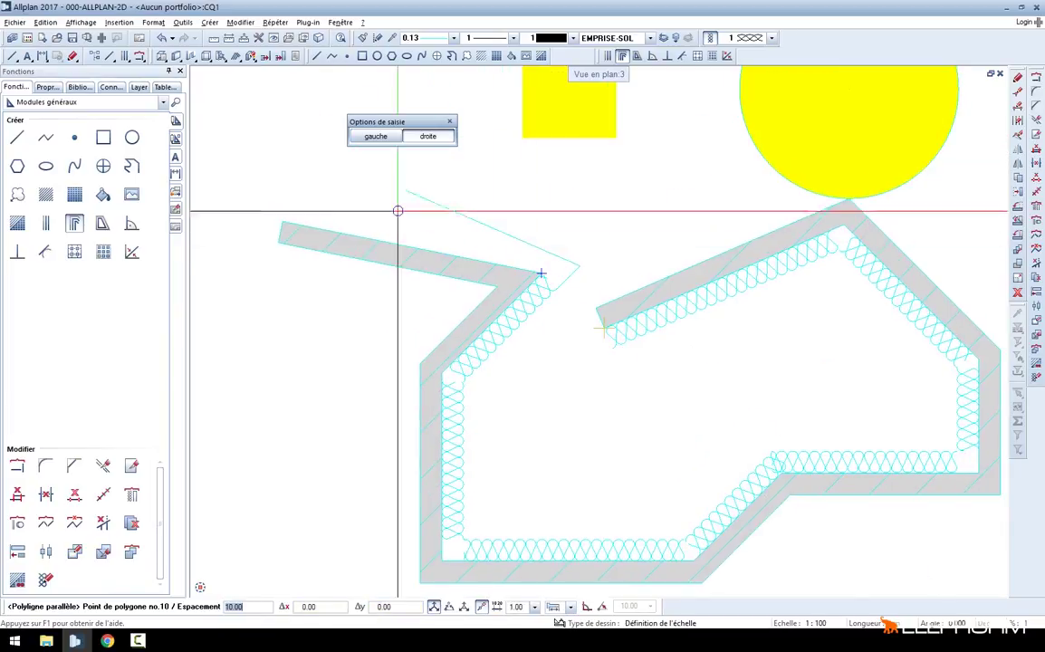
left_click(276, 222)
key("Escape")
scroll(544, 226, "up", 2)
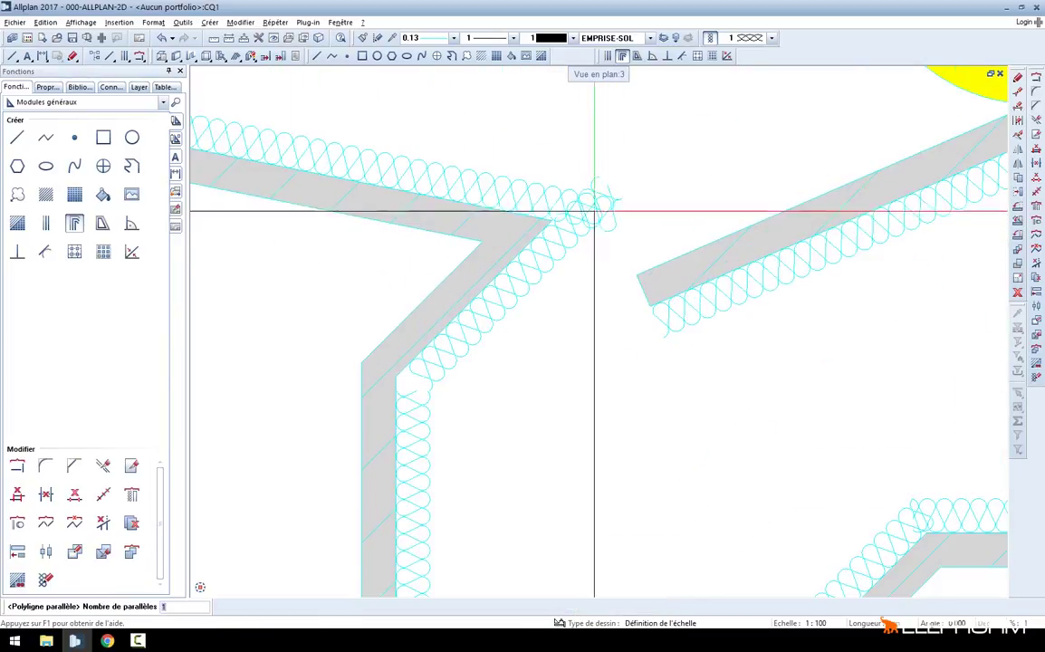
middle_click_drag(596, 213, 573, 229)
Show properties of the upper-left diagonal insulation piece: 79.09 long, 45°, pattern 1, height 10, width 5
key("Escape")
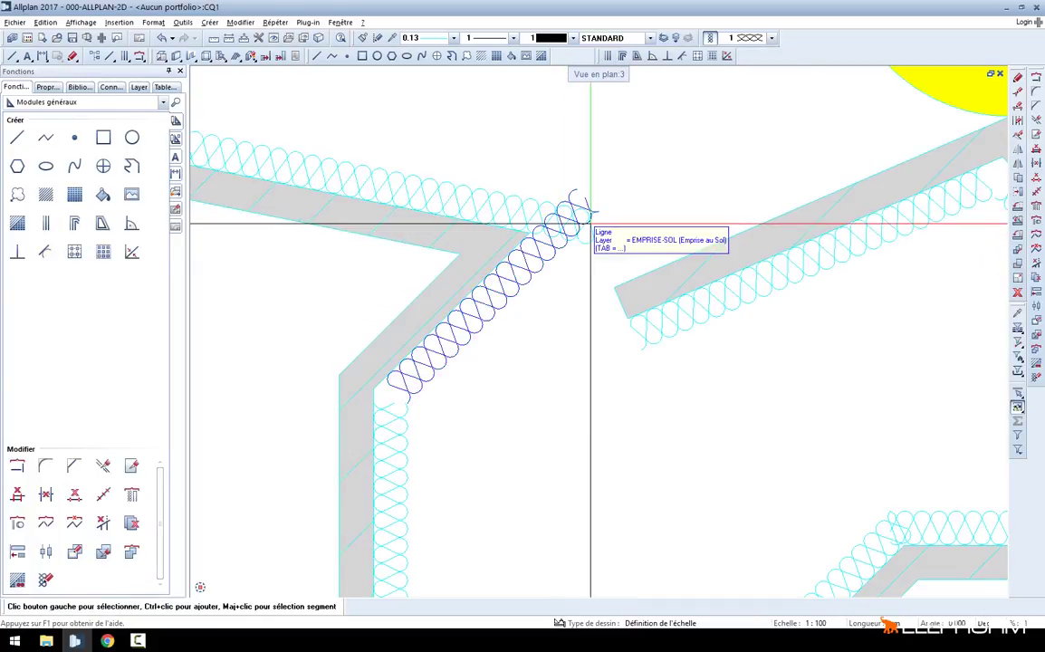
left_click(585, 205)
scroll(585, 205, "up", 2)
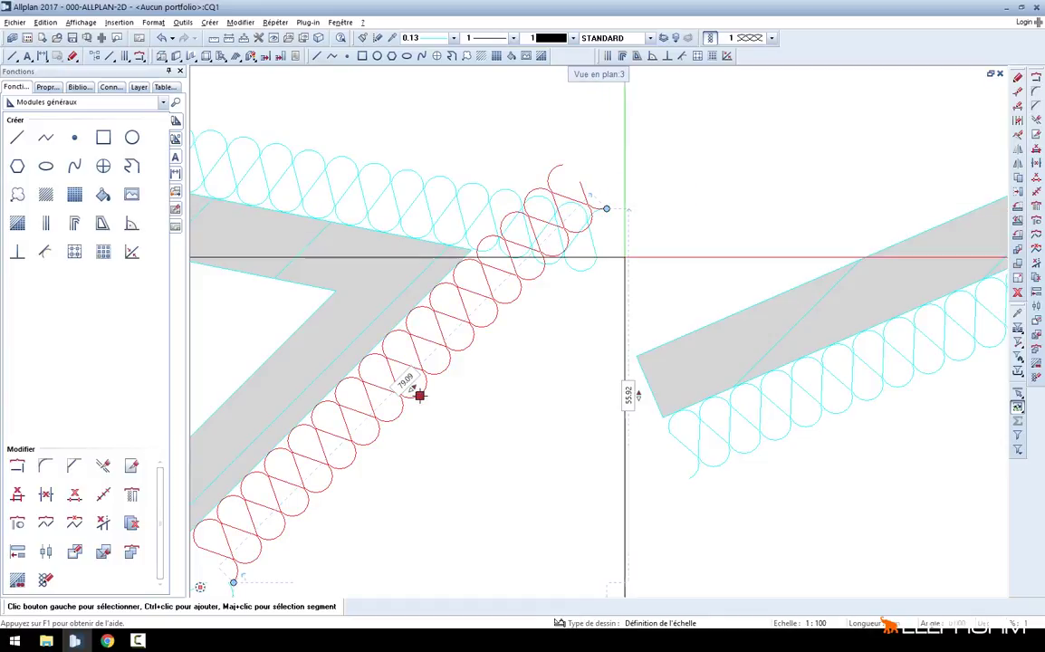
middle_click_drag(606, 208, 571, 181)
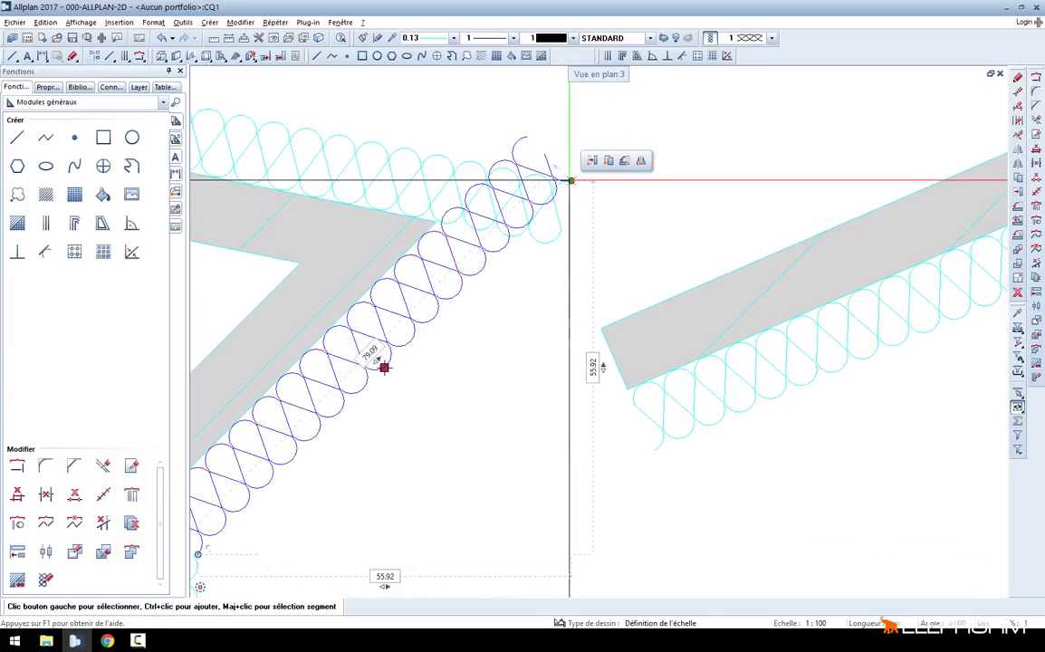
left_click(712, 40)
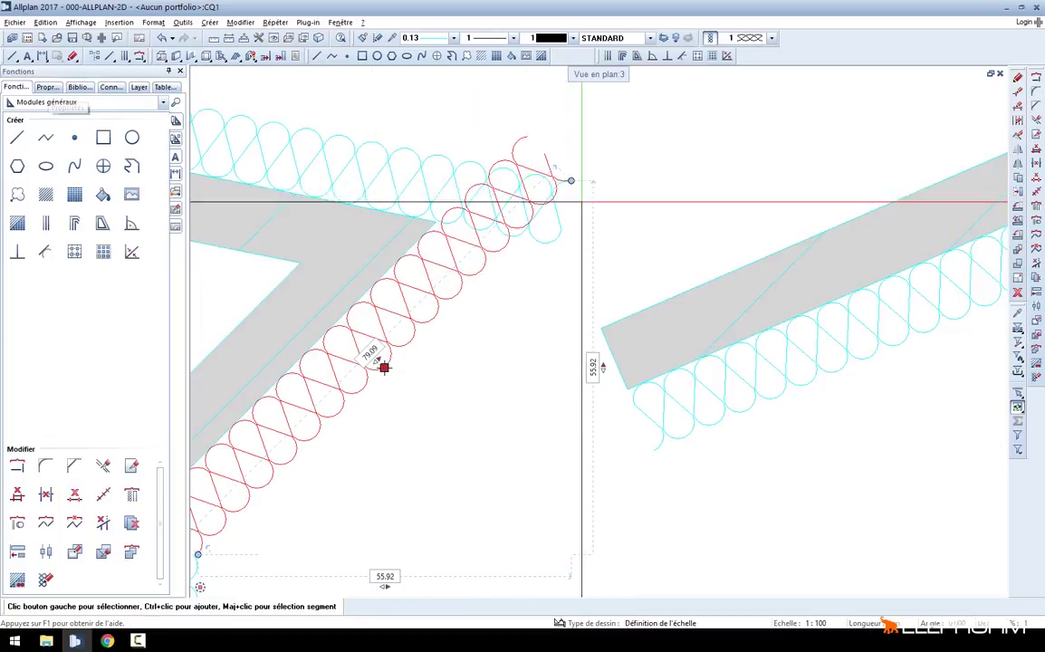
left_click(548, 194)
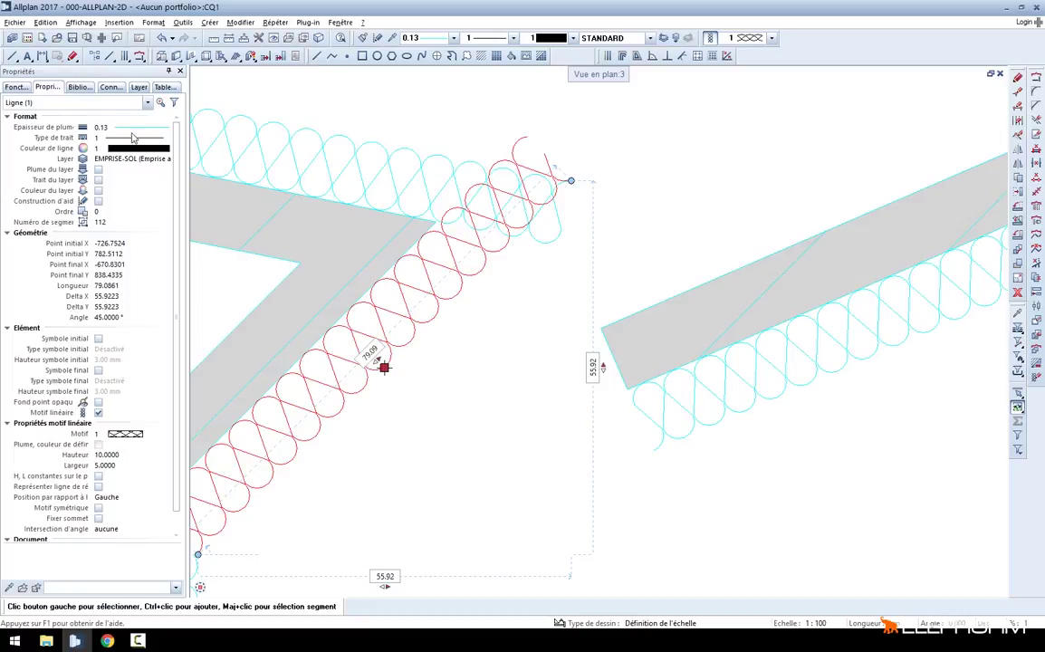
left_click(130, 143)
left_click(130, 143)
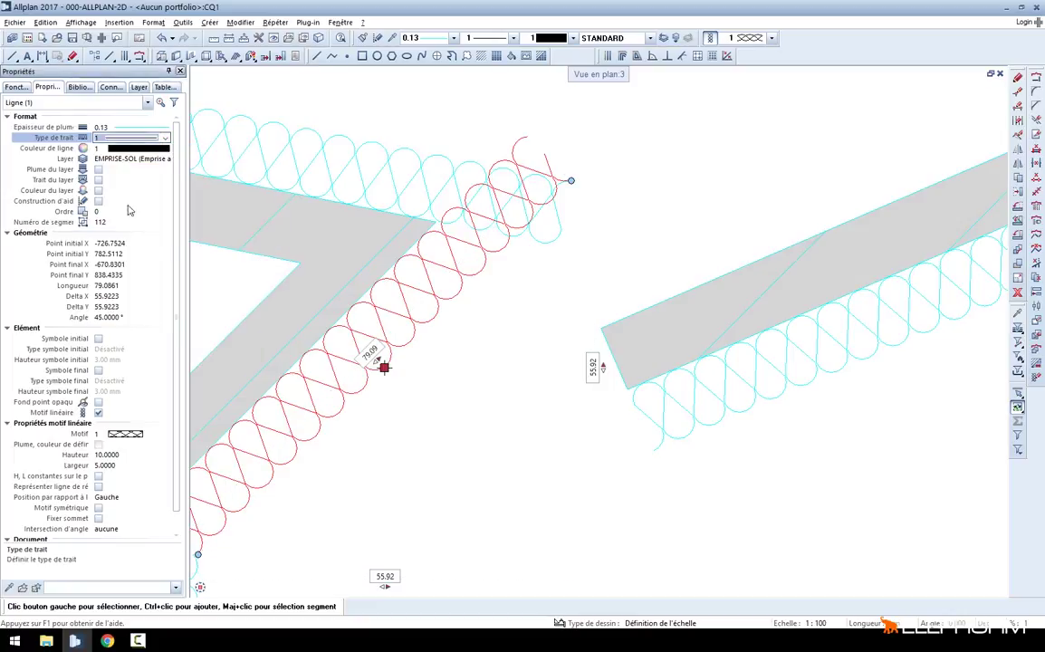
left_click_drag(178, 262, 178, 289)
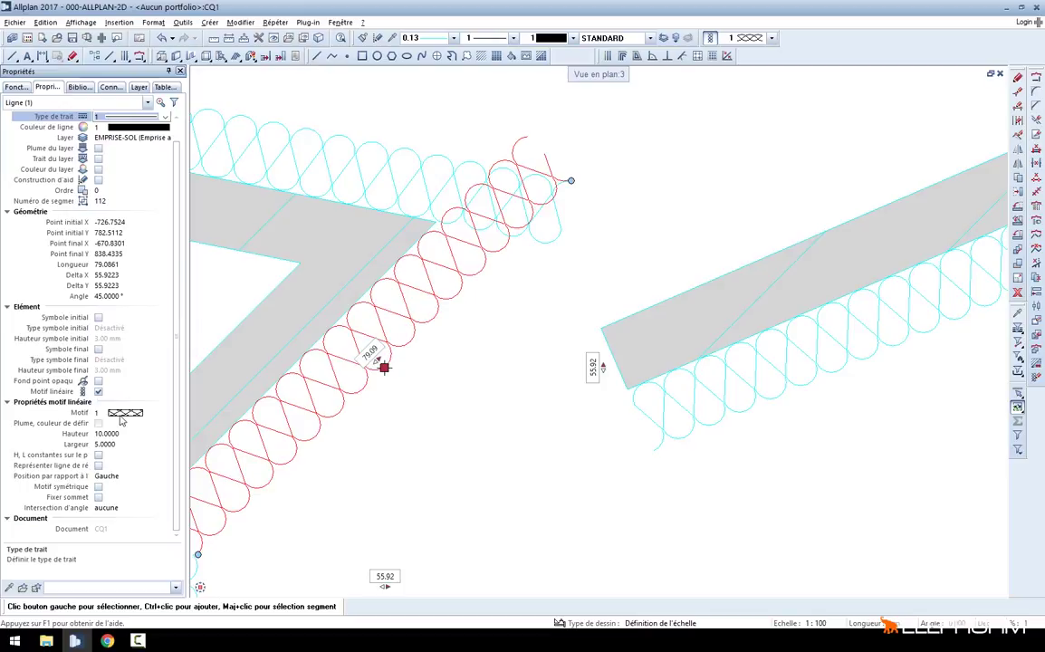
left_click(122, 414)
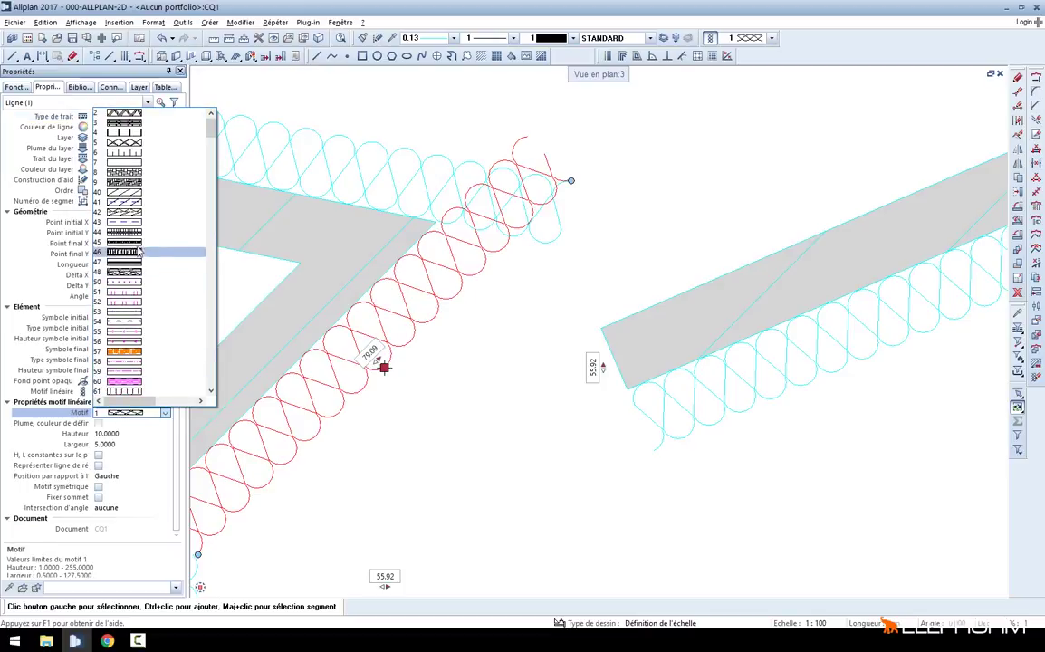
left_click(142, 223)
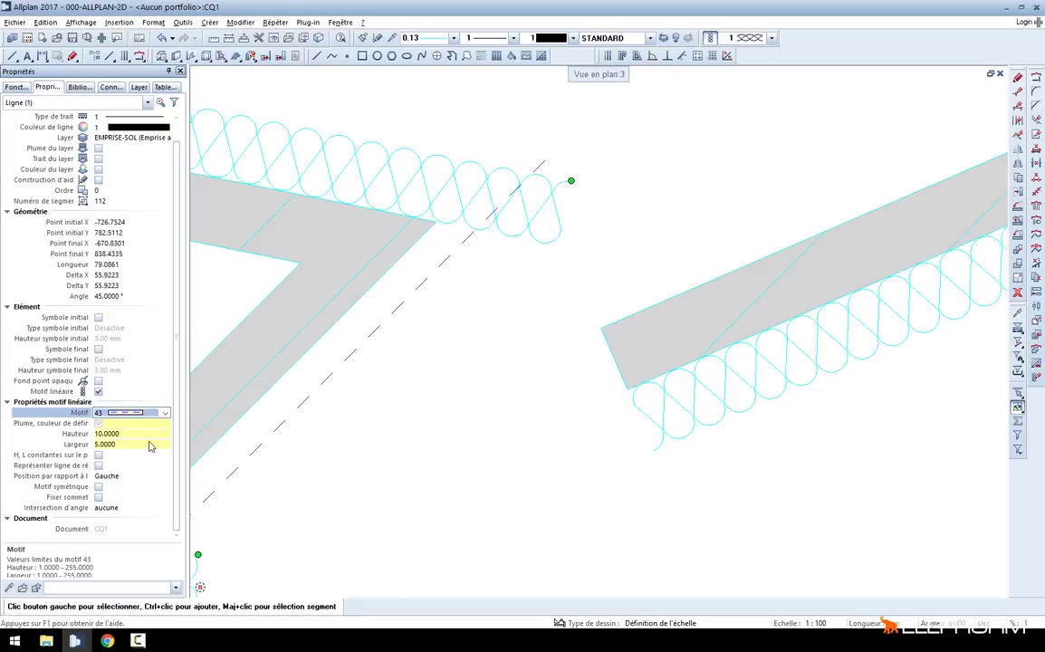
left_click(154, 414)
left_click_drag(209, 139, 213, 119)
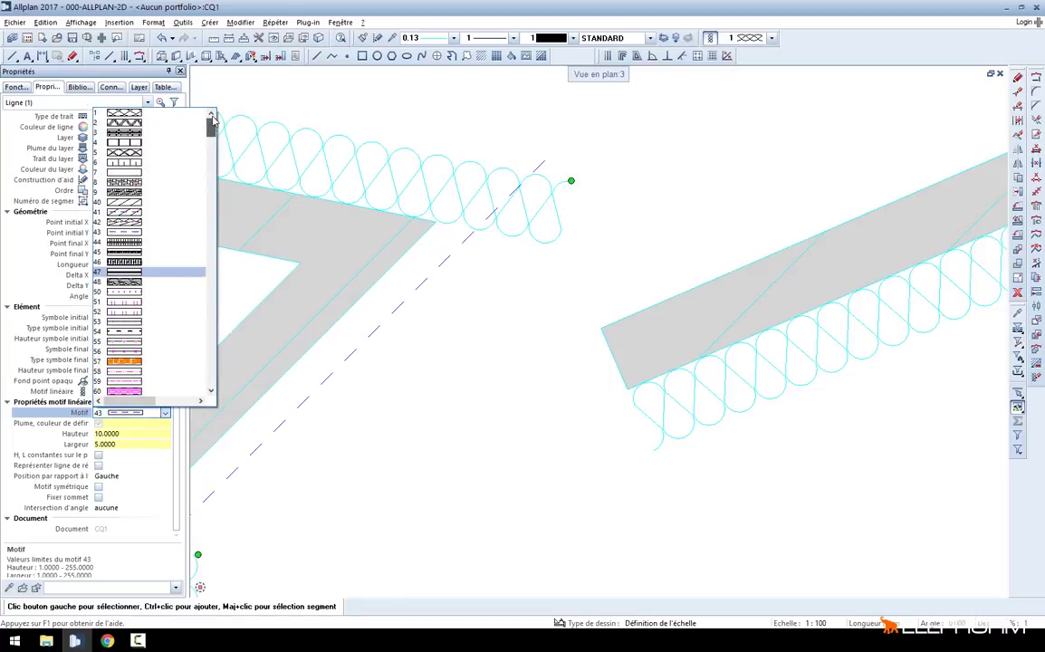
left_click(159, 119)
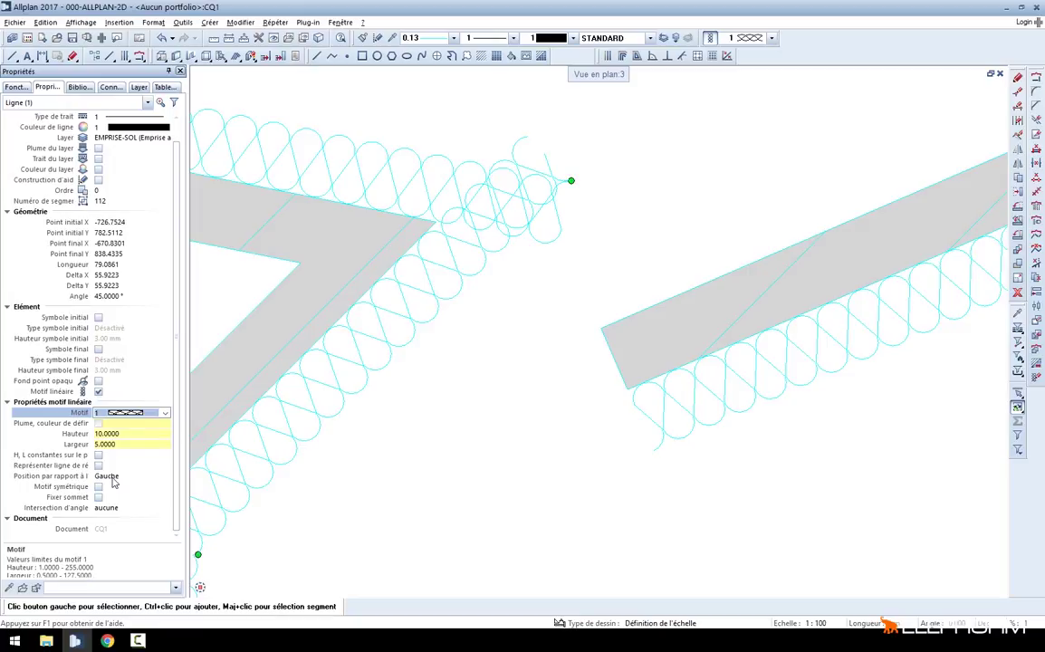
left_click(114, 476)
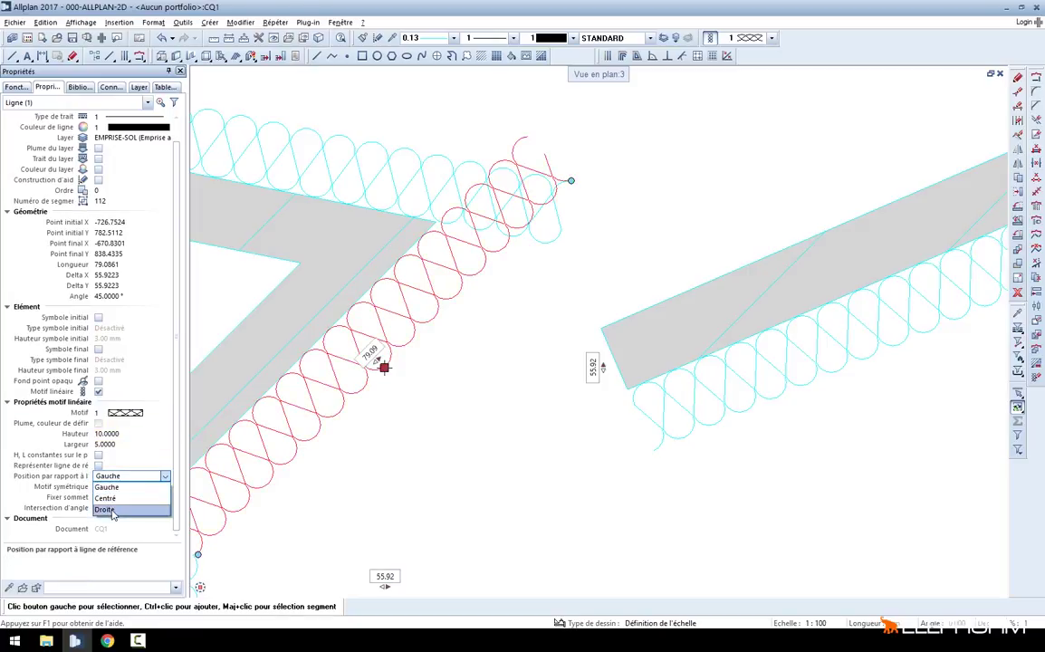
left_click(106, 498)
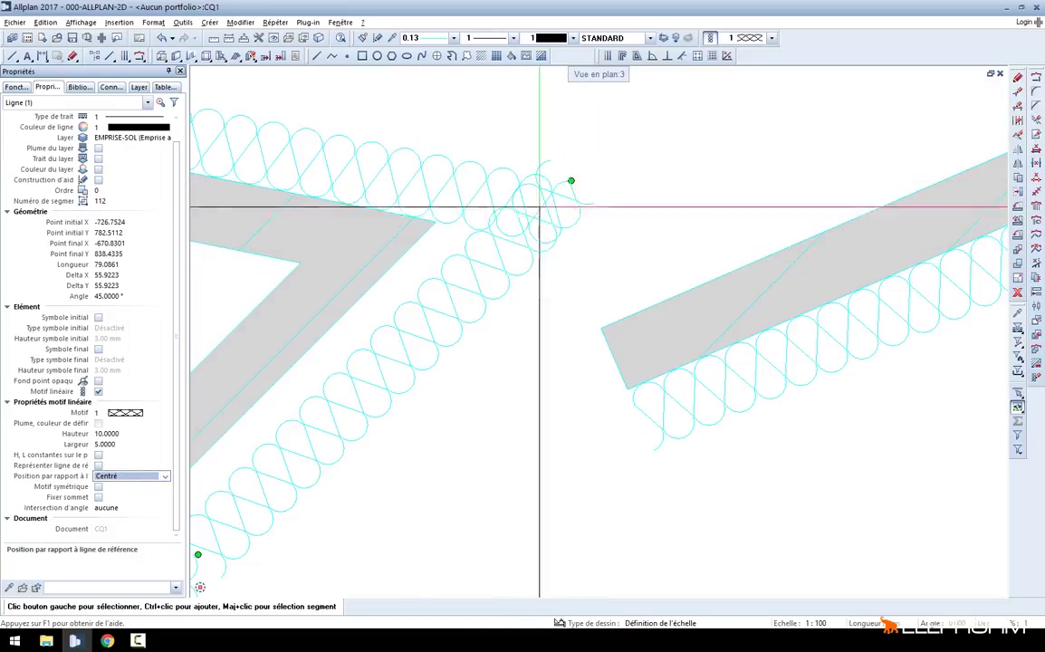
left_click(131, 441)
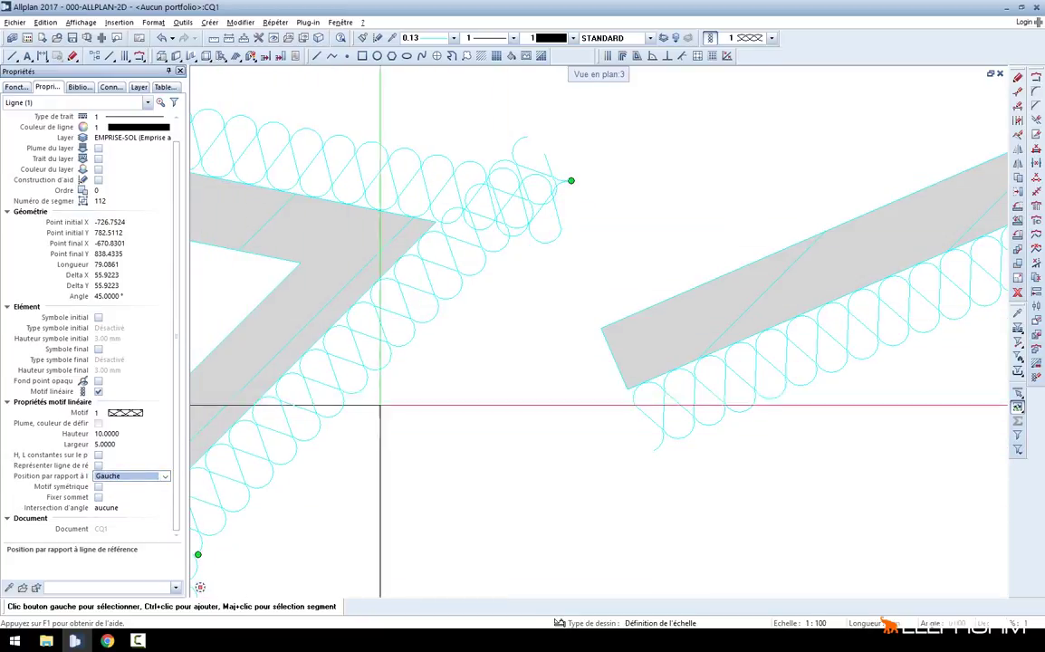
scroll(459, 362, "down", 5)
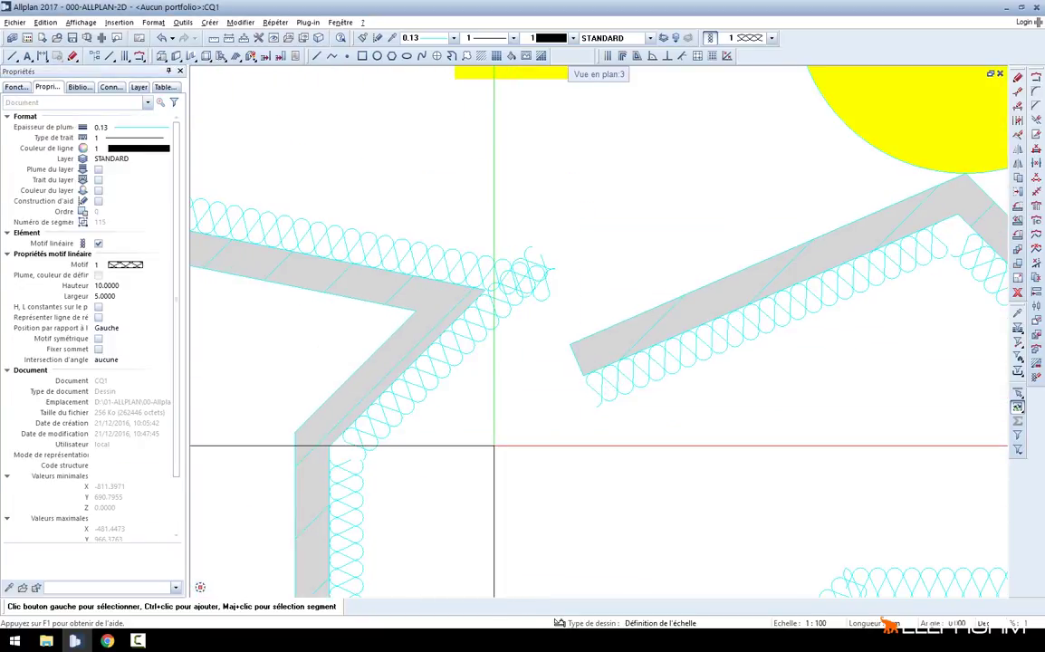